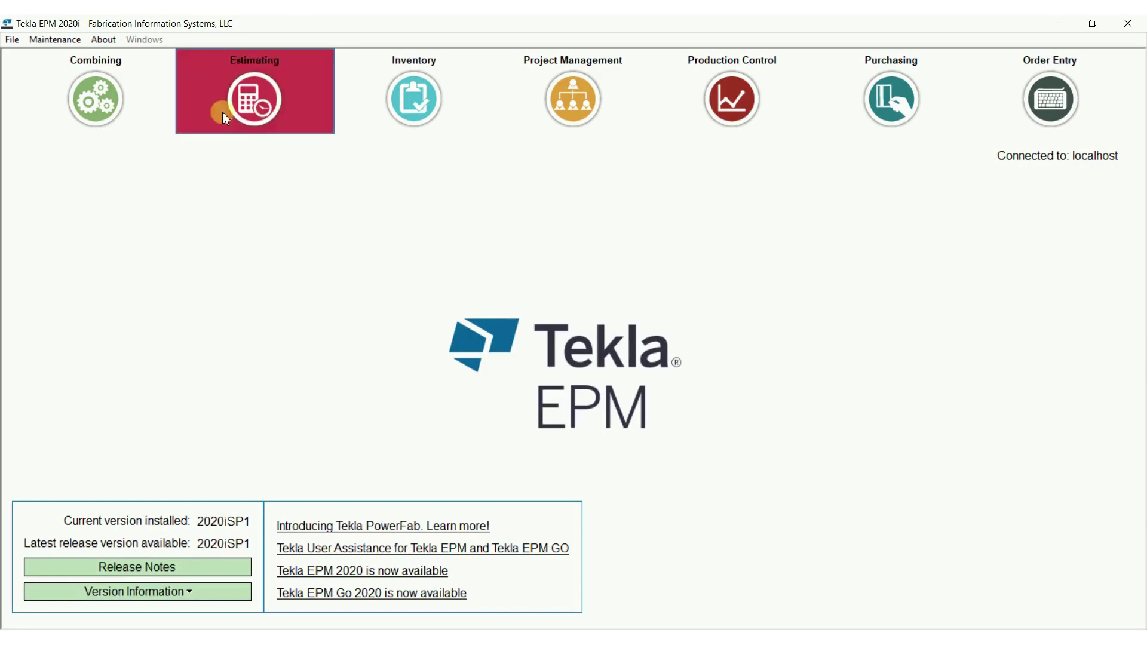
# Step: Open the Weld labor maintenance table from the estimating labor settings
pyautogui.click(60, 41)
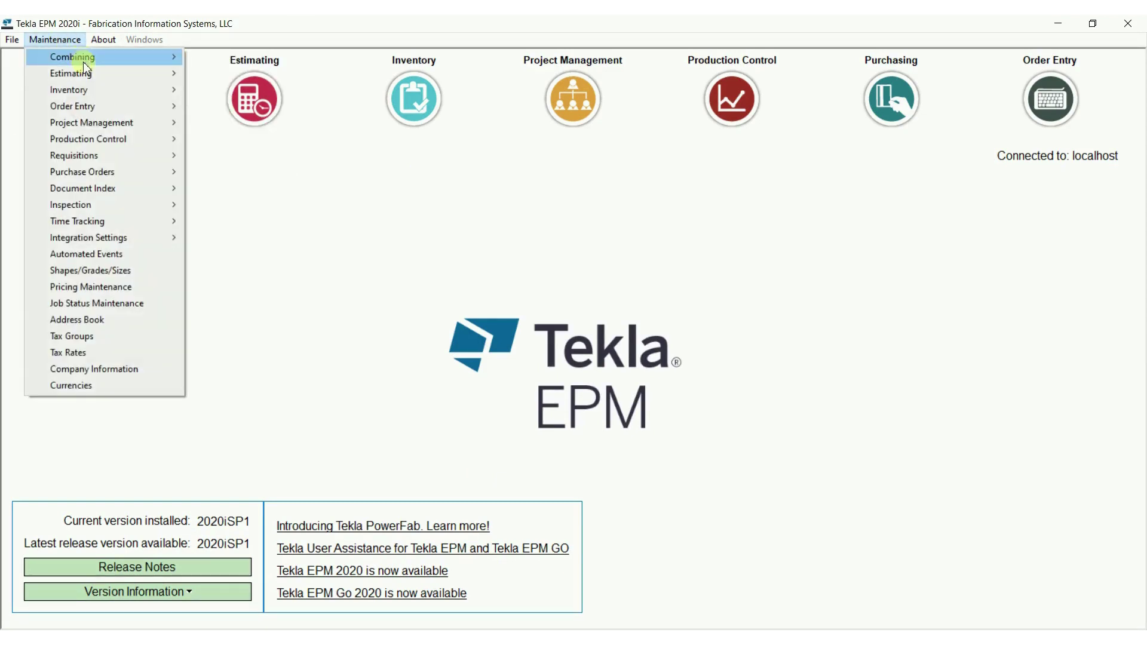
pyautogui.moveTo(89, 73)
pyautogui.moveTo(328, 200)
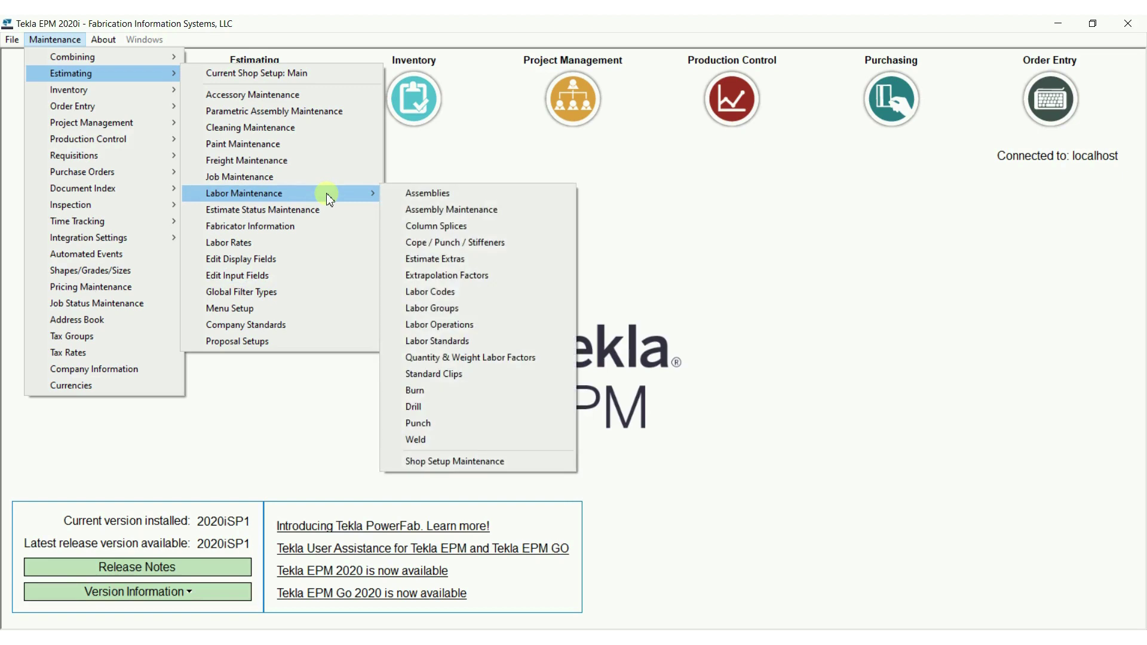
pyautogui.click(440, 442)
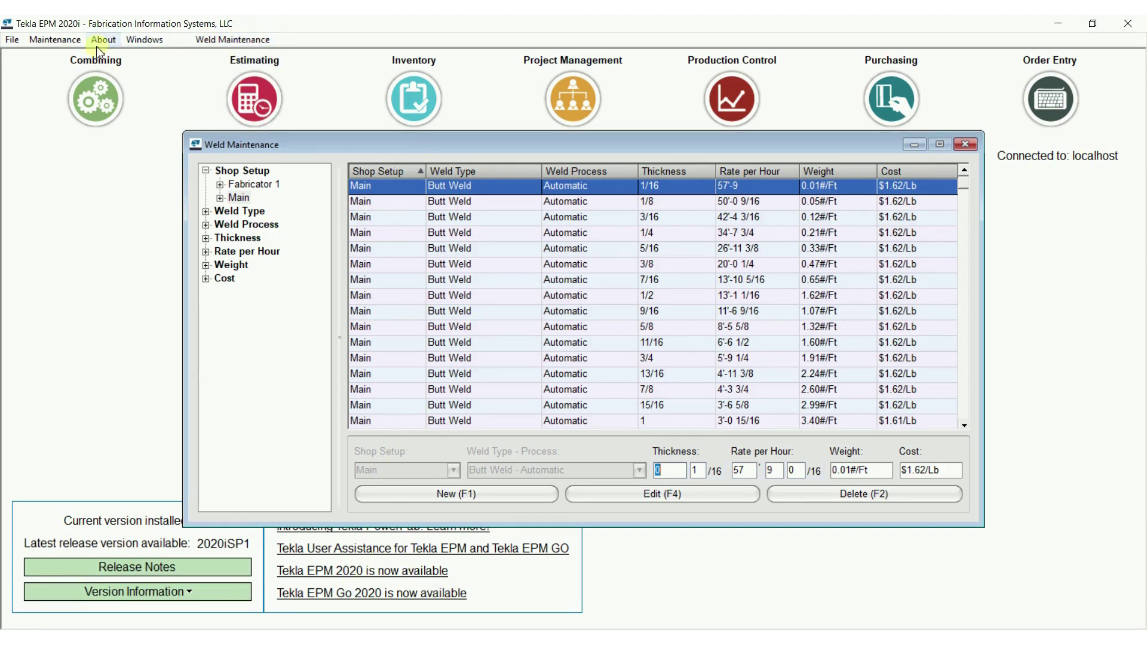
pyautogui.click(71, 40)
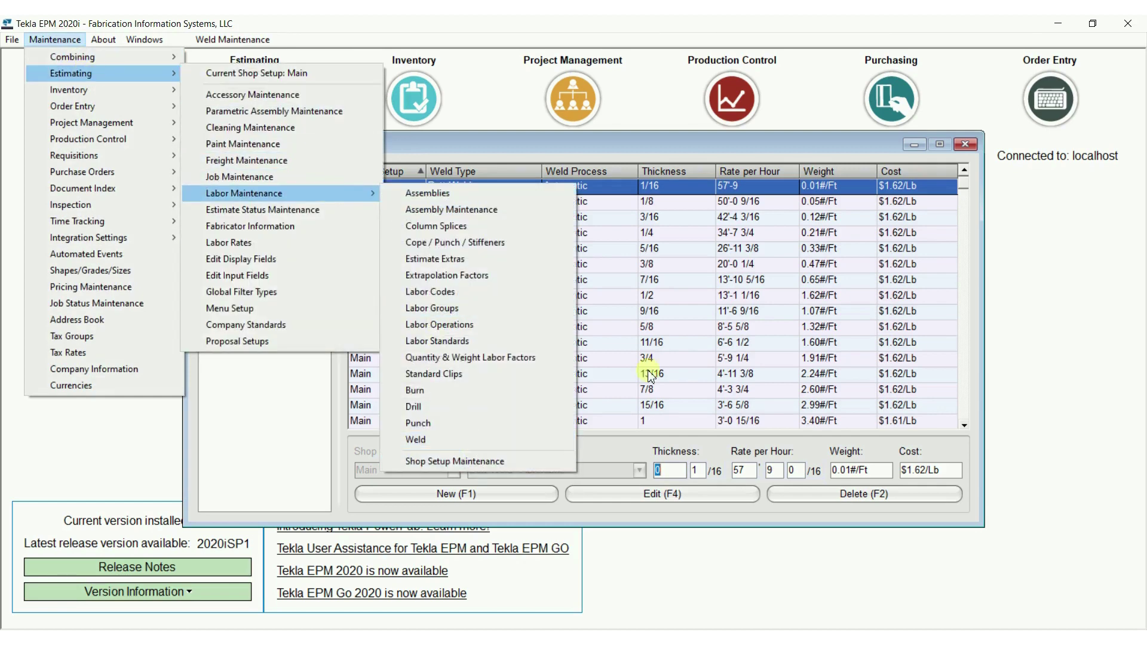
pyautogui.click(708, 144)
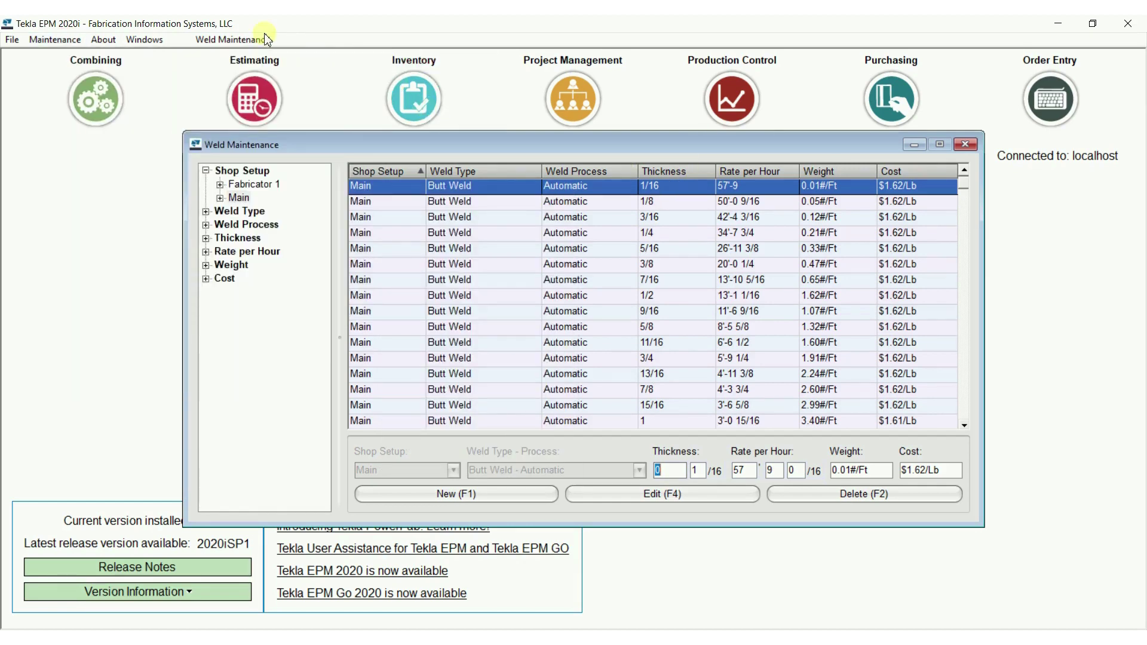
# Step: In Weld Type Maintenance, start a new weld type with Scribe as both type description and type abbreviation
pyautogui.click(242, 43)
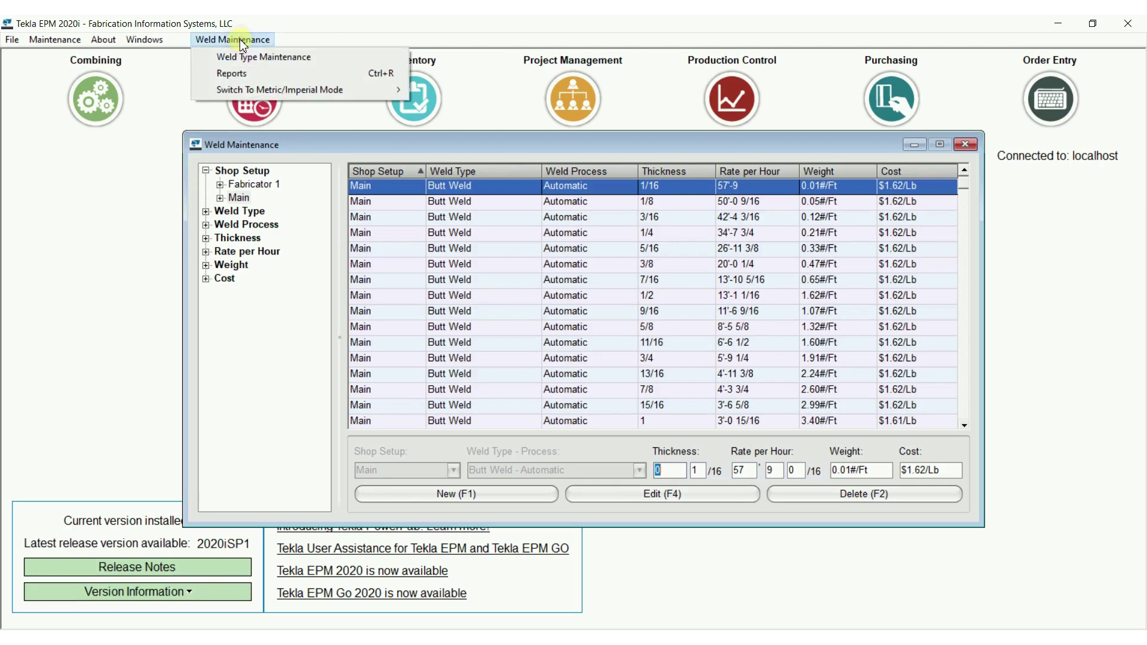
pyautogui.click(256, 58)
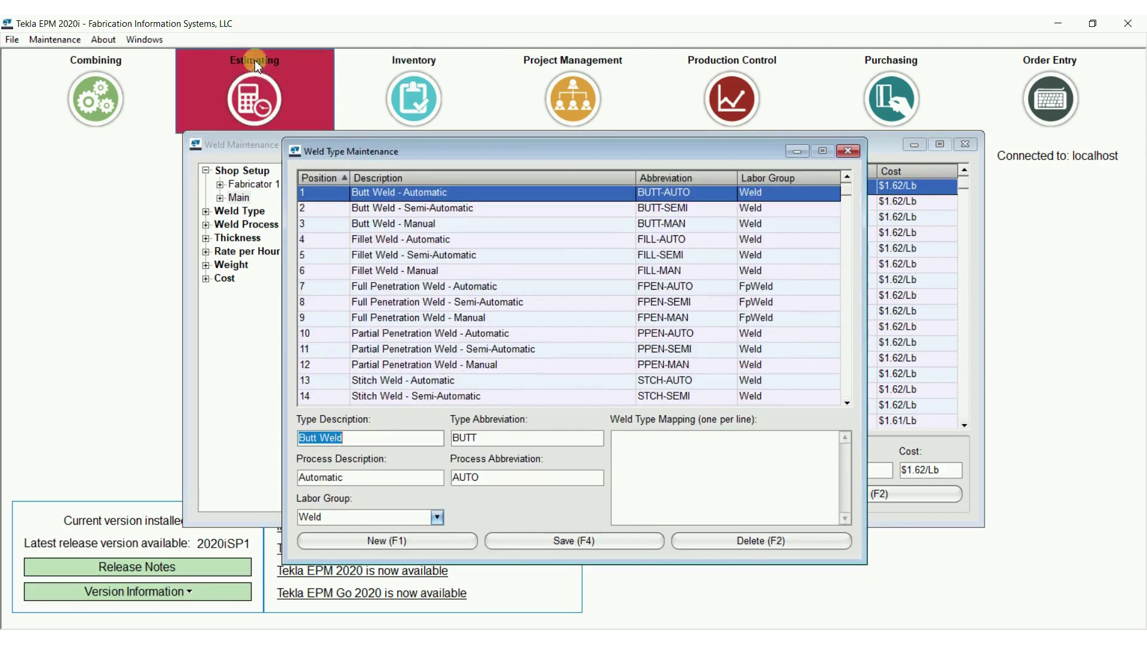
pyautogui.click(387, 541)
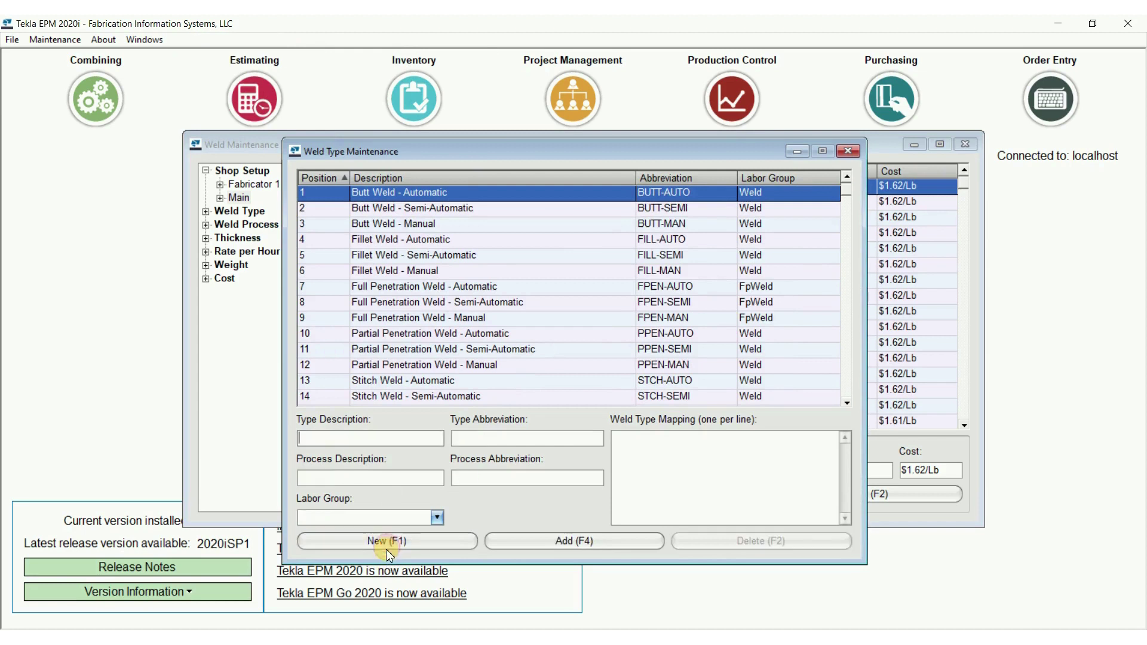
pyautogui.write('Scribe')
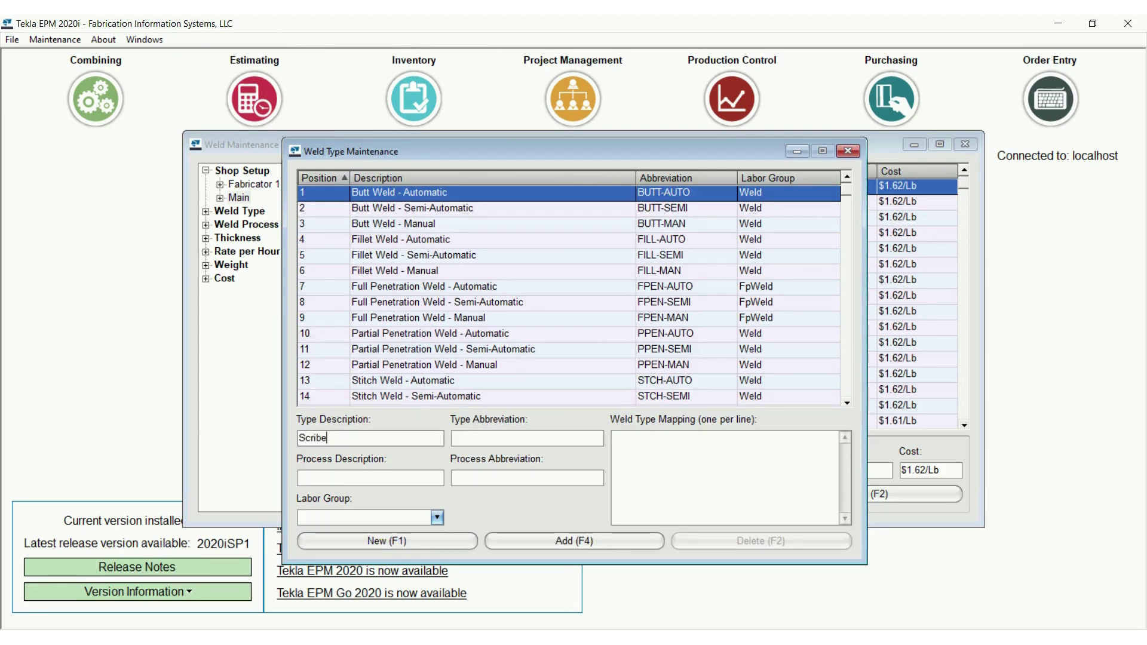
pyautogui.press('Tab')
pyautogui.write('S')
pyautogui.press('Tab')
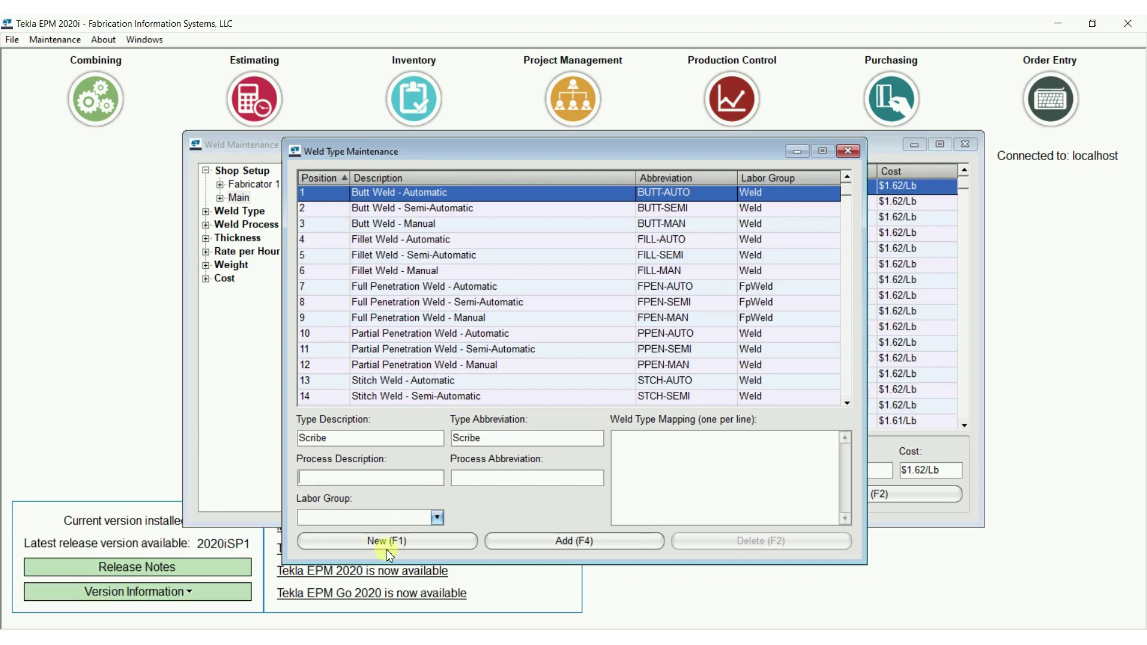
# Step: Set the new weld type's process description to Automatic and its process abbreviation to AUTO
pyautogui.write('Automatic')
pyautogui.press('Tab')
pyautogui.write('A')
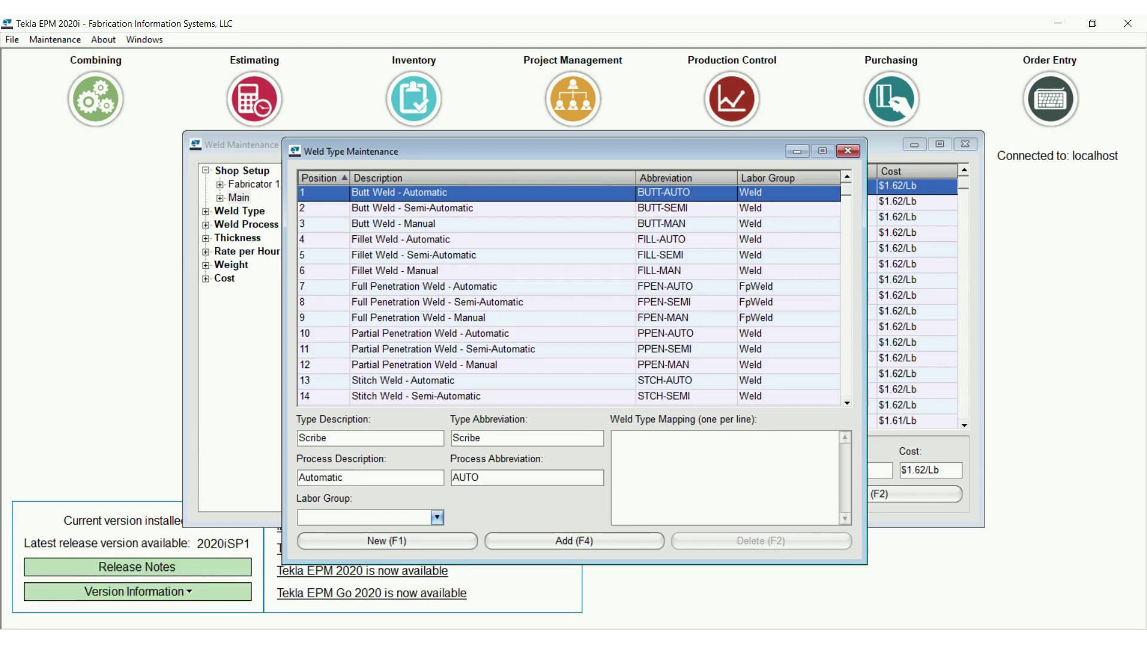
pyautogui.press('Tab')
# Step: Assign the Layout labor group to the Scribe weld type, add it to the list and close Weld Type Maintenance
pyautogui.click(439, 516)
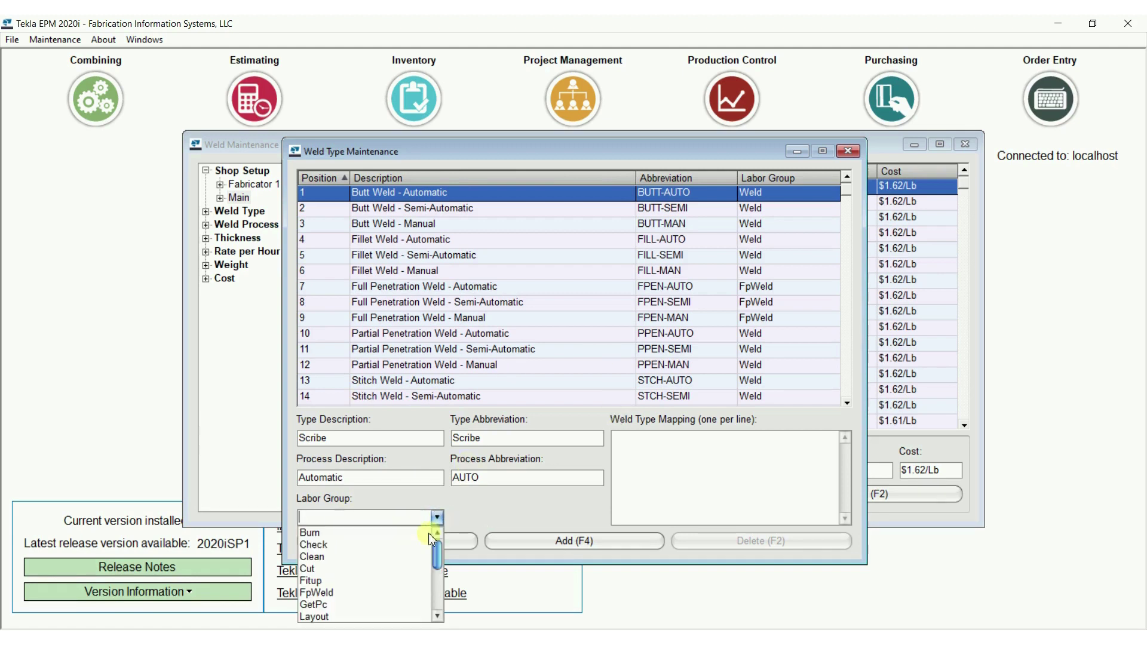
pyautogui.scroll(-1, 427, 565)
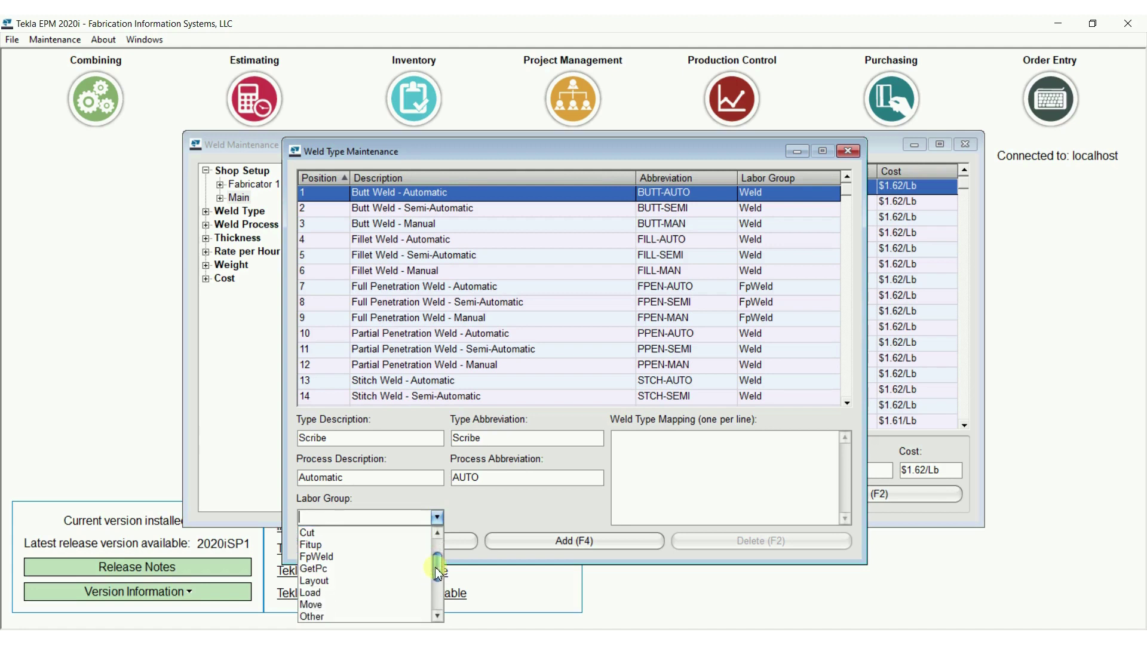
pyautogui.click(336, 583)
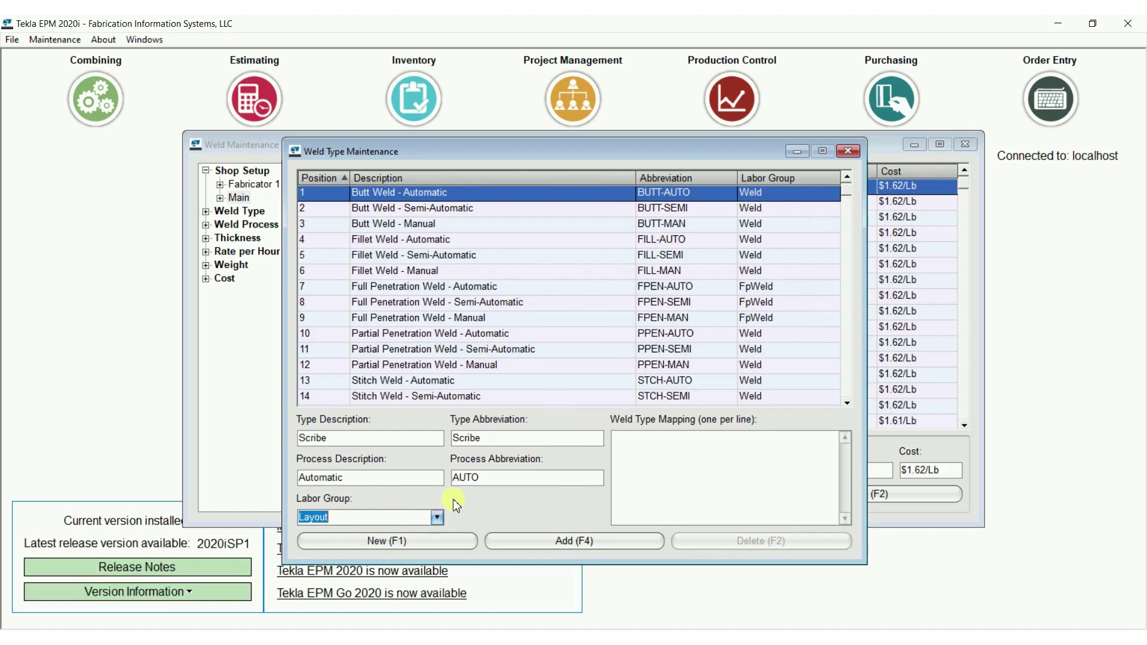
pyautogui.click(588, 541)
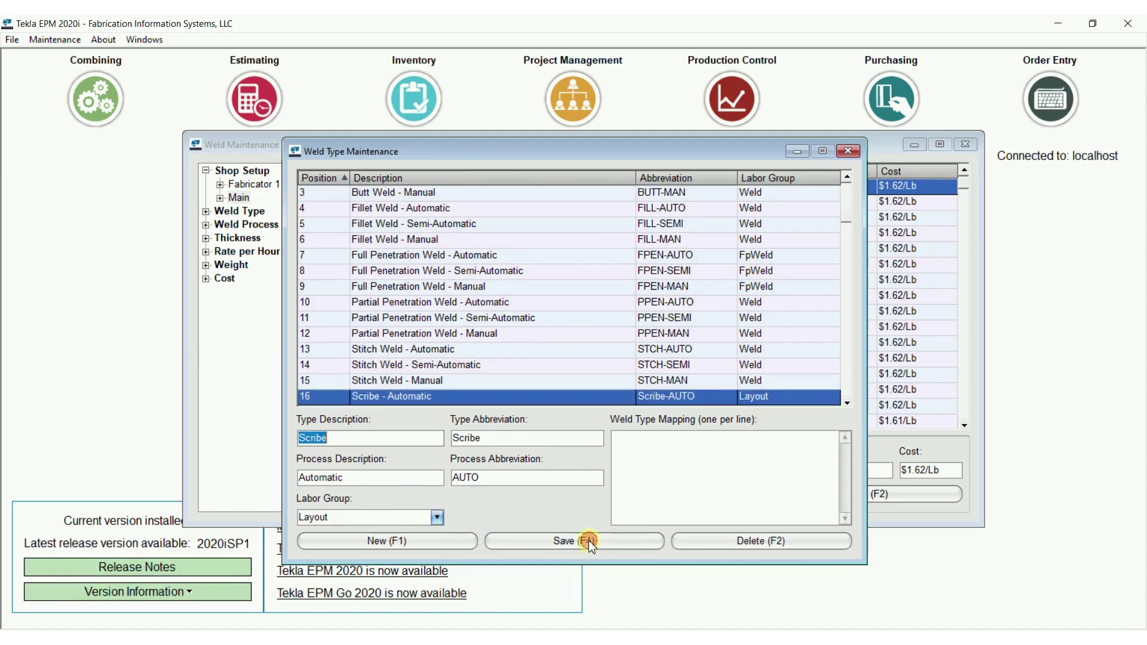
pyautogui.click(846, 151)
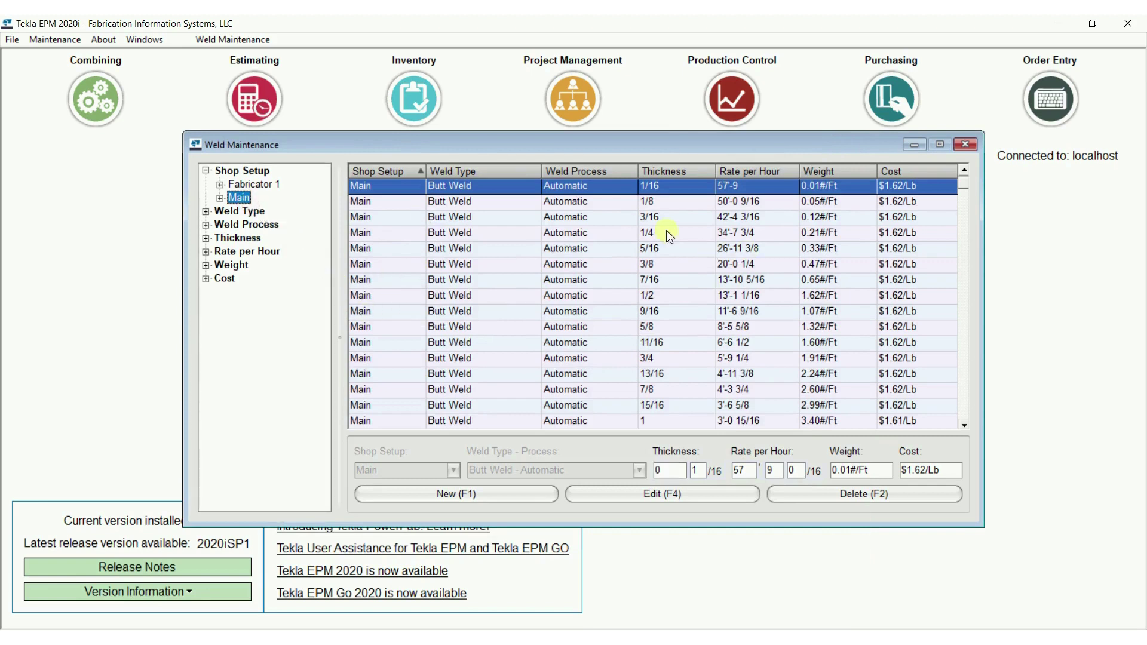
# Step: Start a new weld labor entry for the Main shop setup using the Scribe - Automatic weld type and process
pyautogui.click(457, 495)
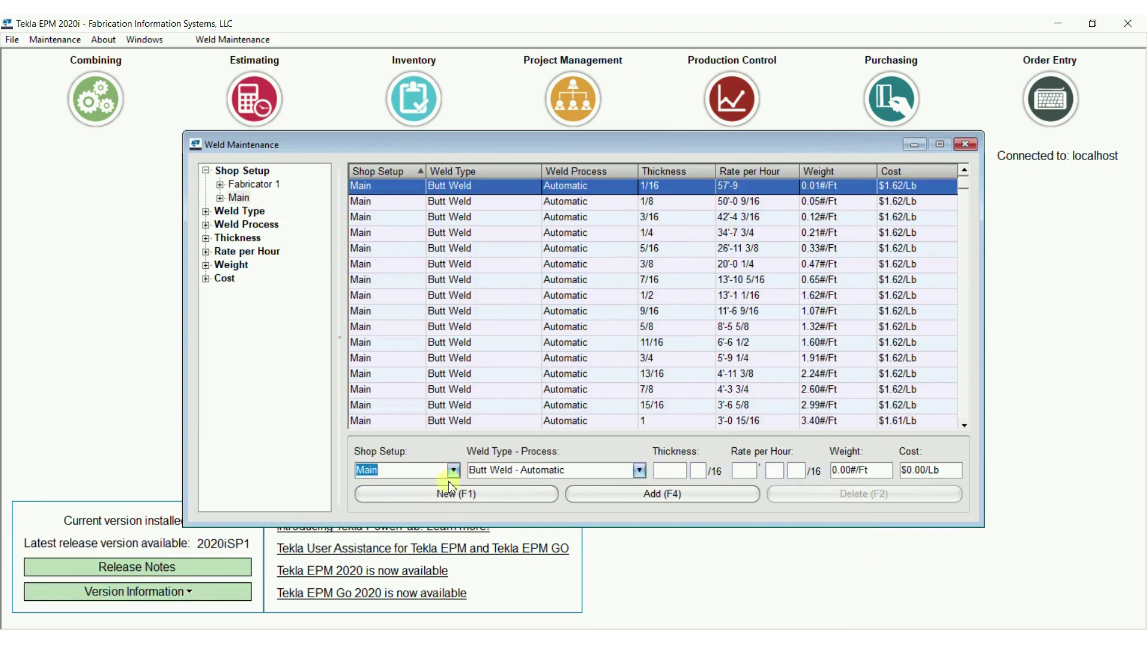
pyautogui.click(640, 470)
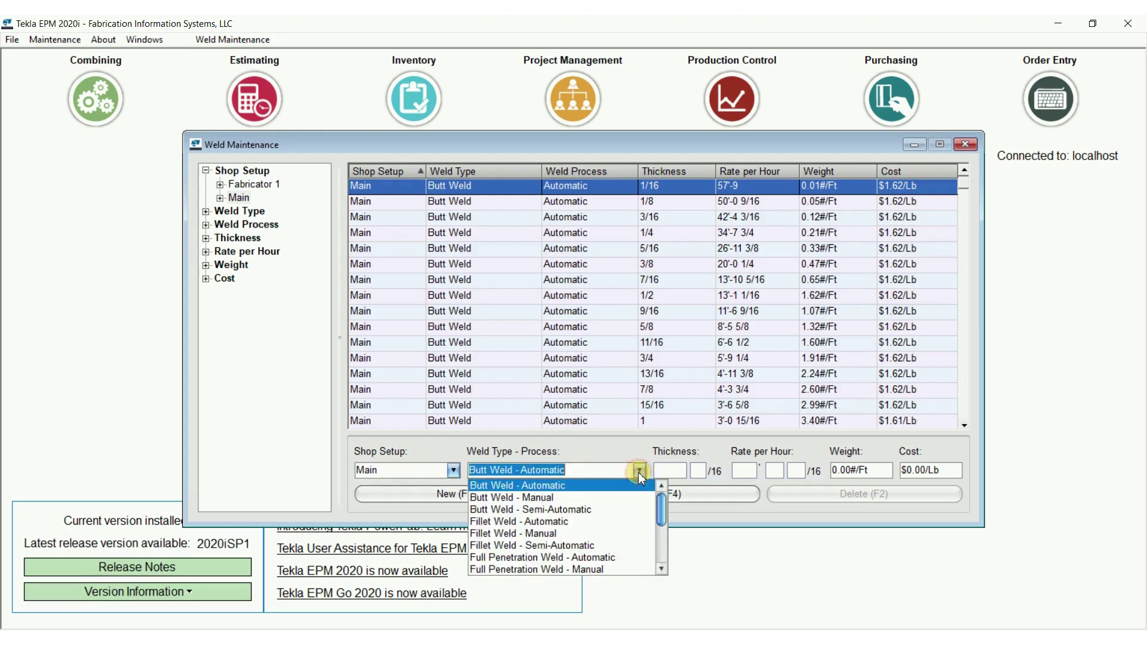
pyautogui.click(640, 471)
pyautogui.write('scrib')
pyautogui.press('Tab')
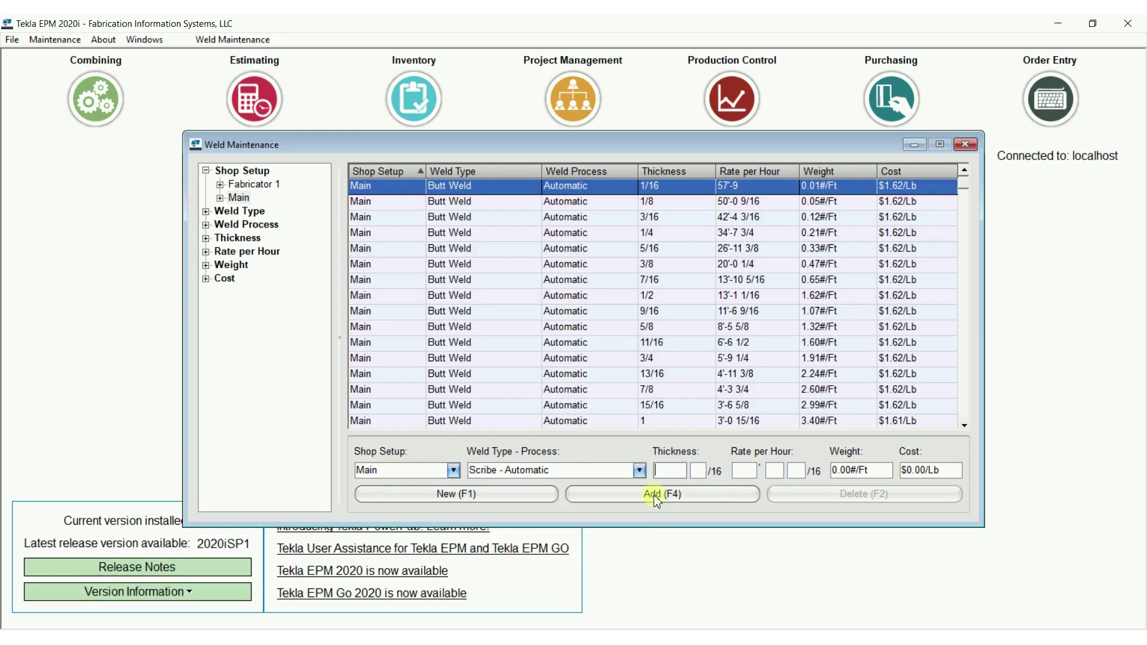
# Step: Set the Scribe entry's thickness to 1/16 and rate per hour to 600'-0, add it and close Weld Maintenance
pyautogui.write('0')
pyautogui.press('Tab')
pyautogui.write('1')
pyautogui.press('Tab')
pyautogui.press('Tab')
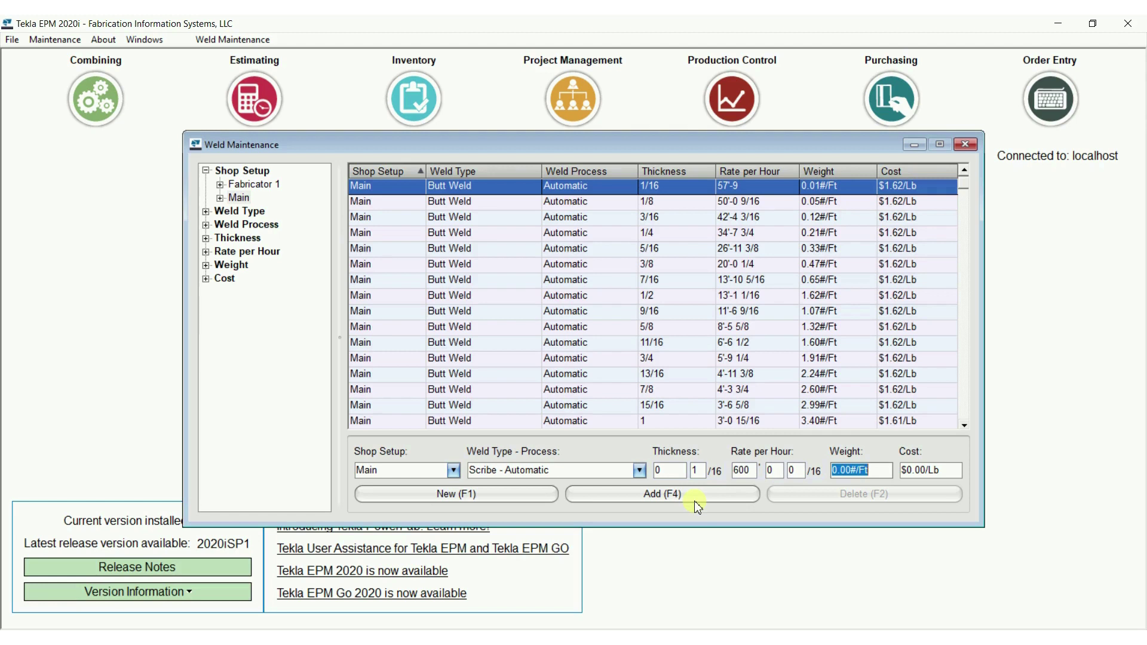
pyautogui.press('Tab')
pyautogui.press('Tab')
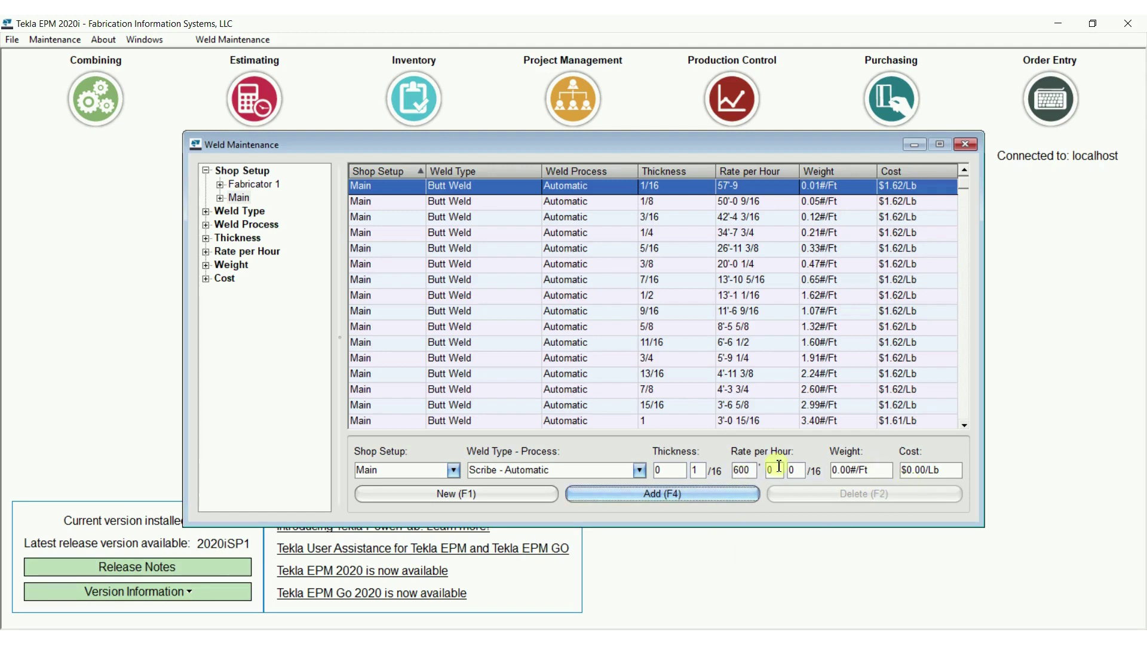
pyautogui.click(681, 496)
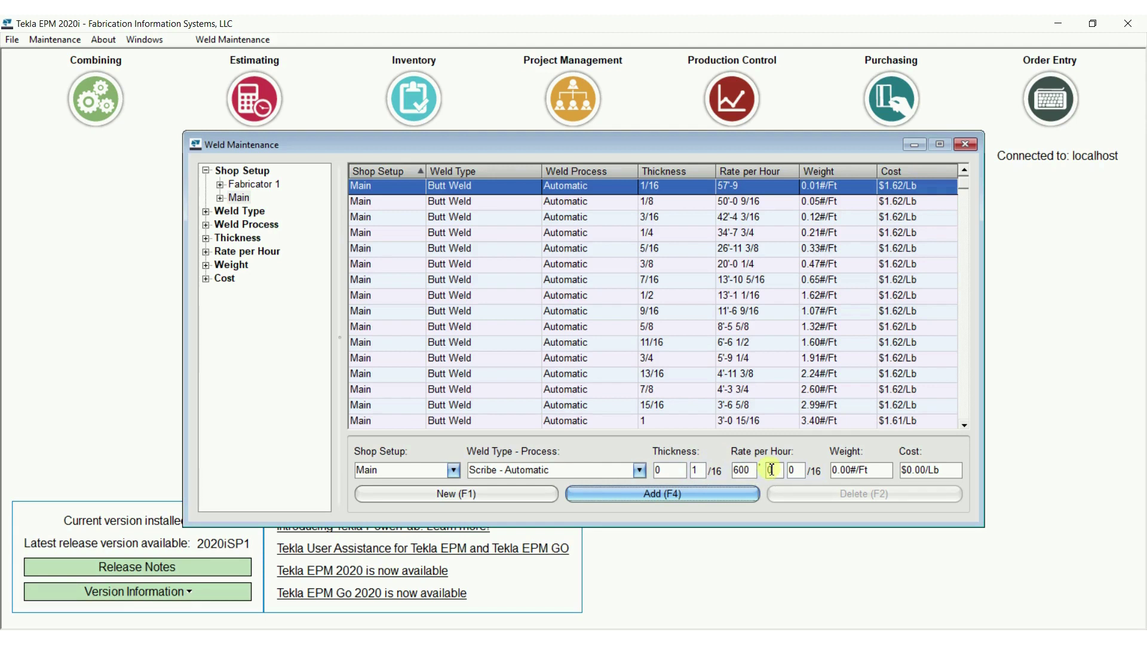
pyautogui.click(679, 496)
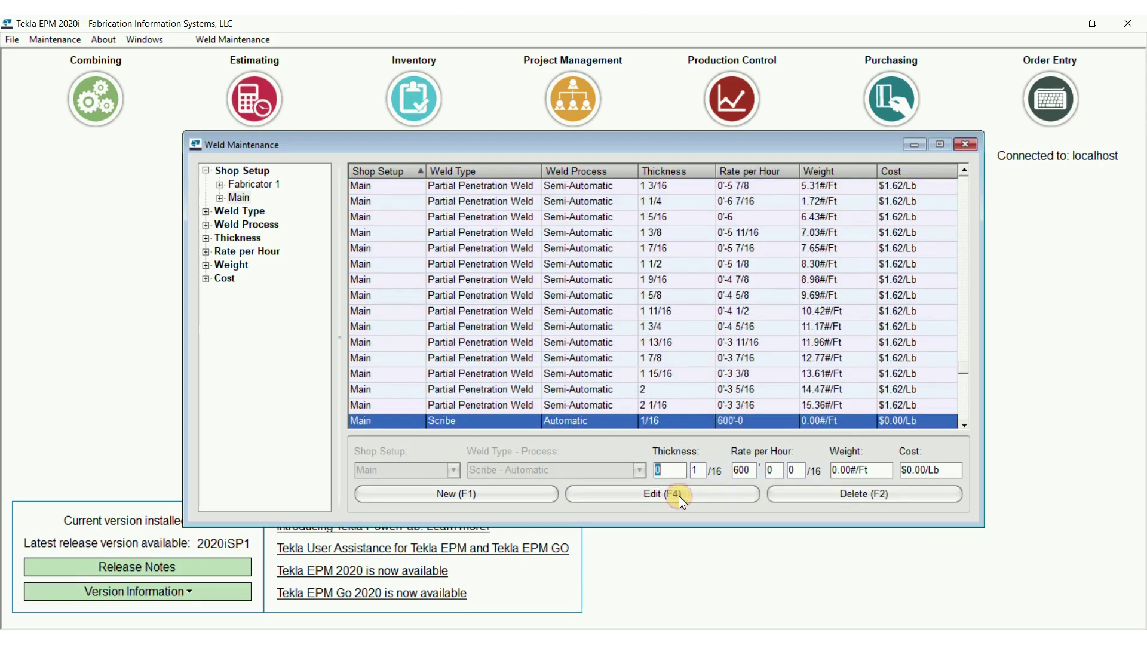
pyautogui.click(965, 145)
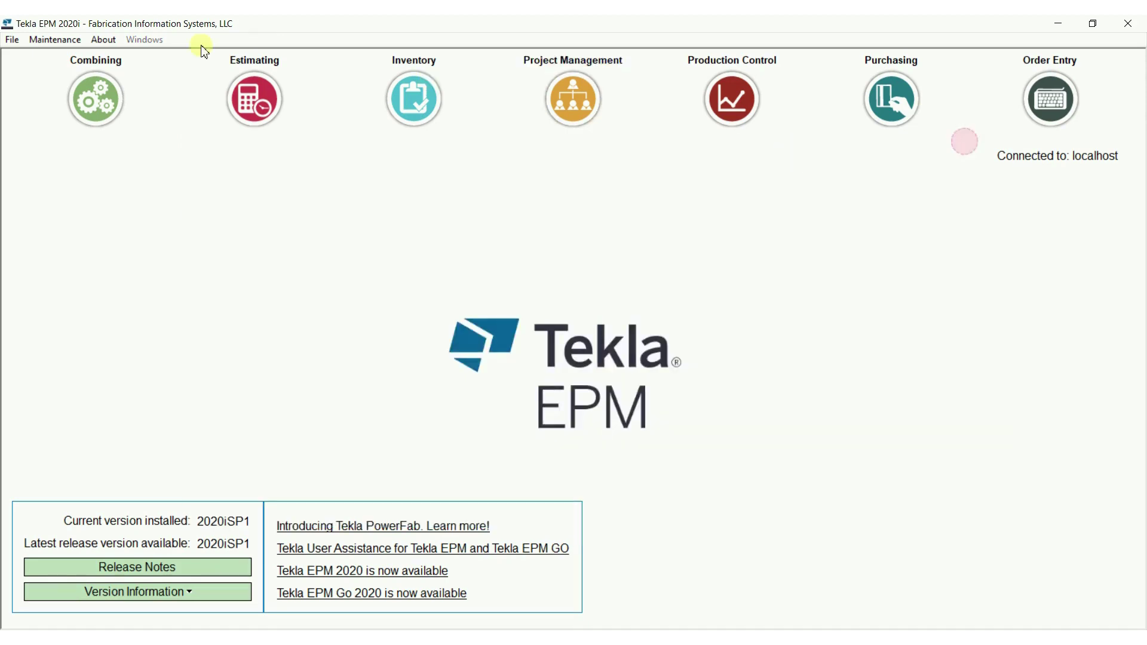
# Step: Open the Labor Codes maintenance from the estimating labor settings
pyautogui.click(55, 40)
pyautogui.moveTo(93, 105)
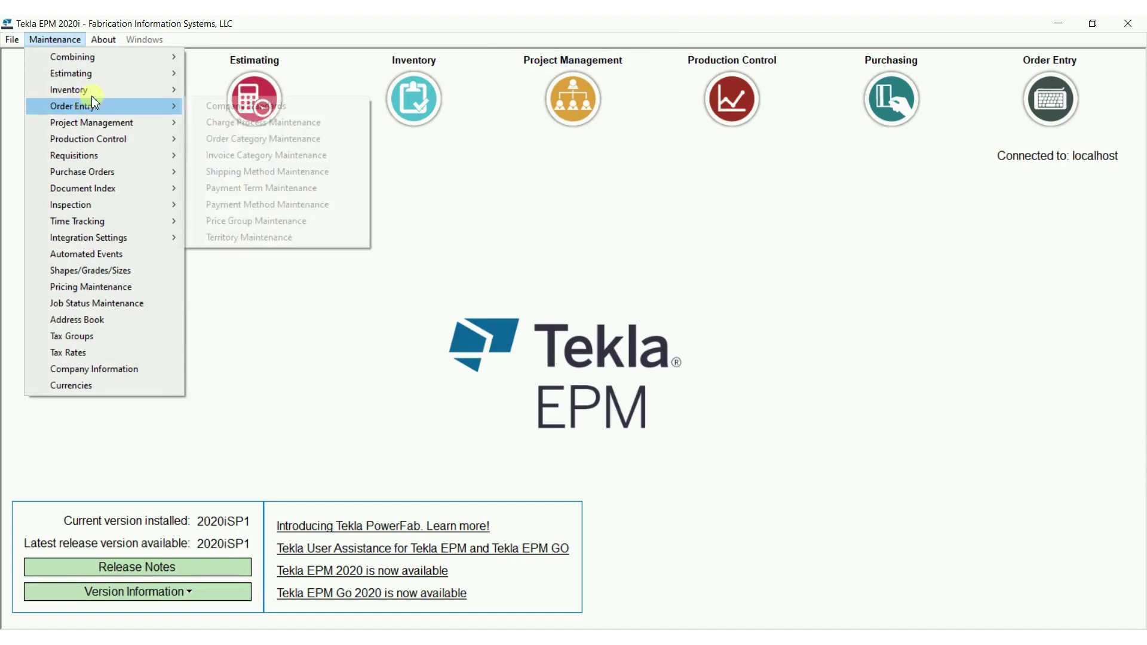
pyautogui.moveTo(95, 74)
pyautogui.moveTo(306, 196)
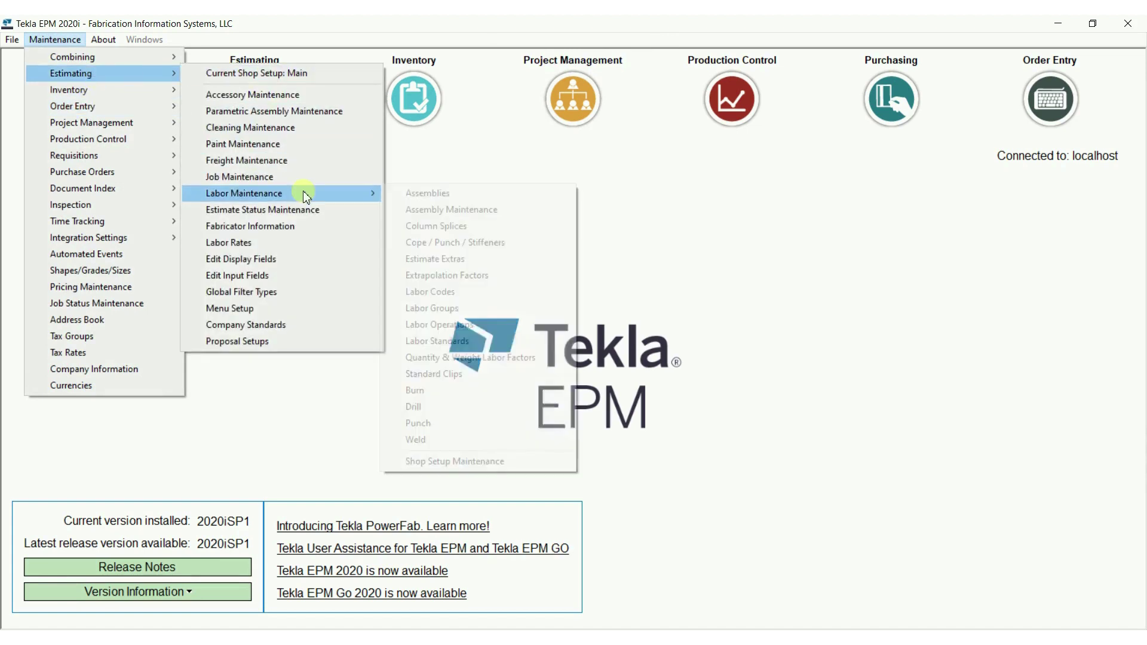
pyautogui.click(469, 291)
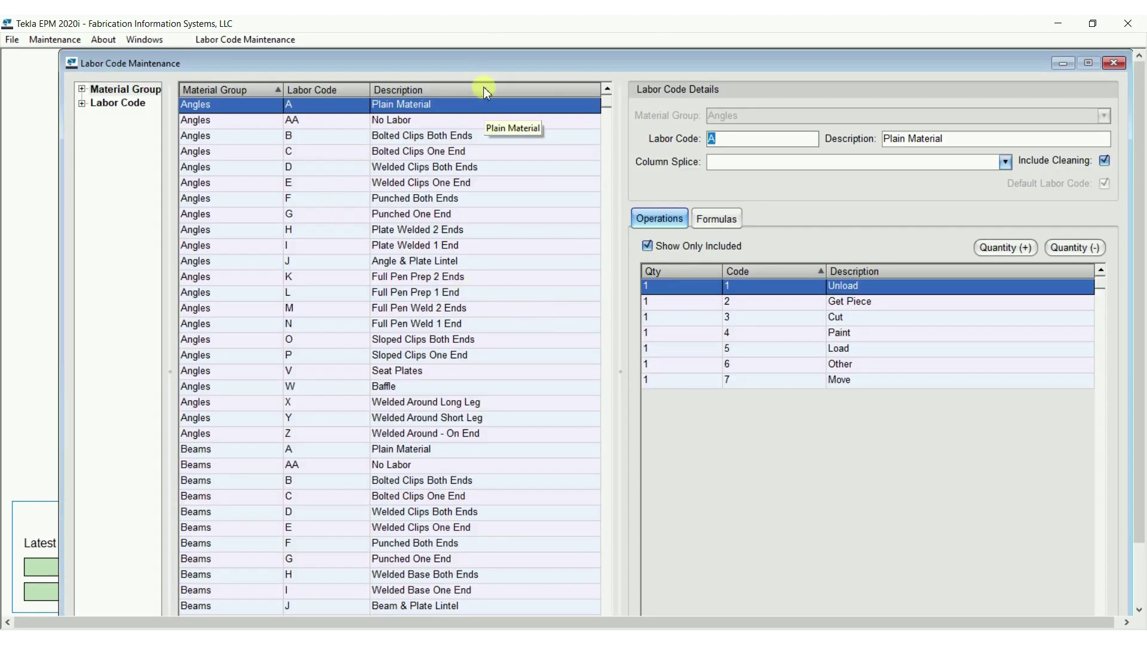
# Step: Filter the labor codes to Beams and show the formulas of code D, Welded Clips Both Ends
pyautogui.click(82, 89)
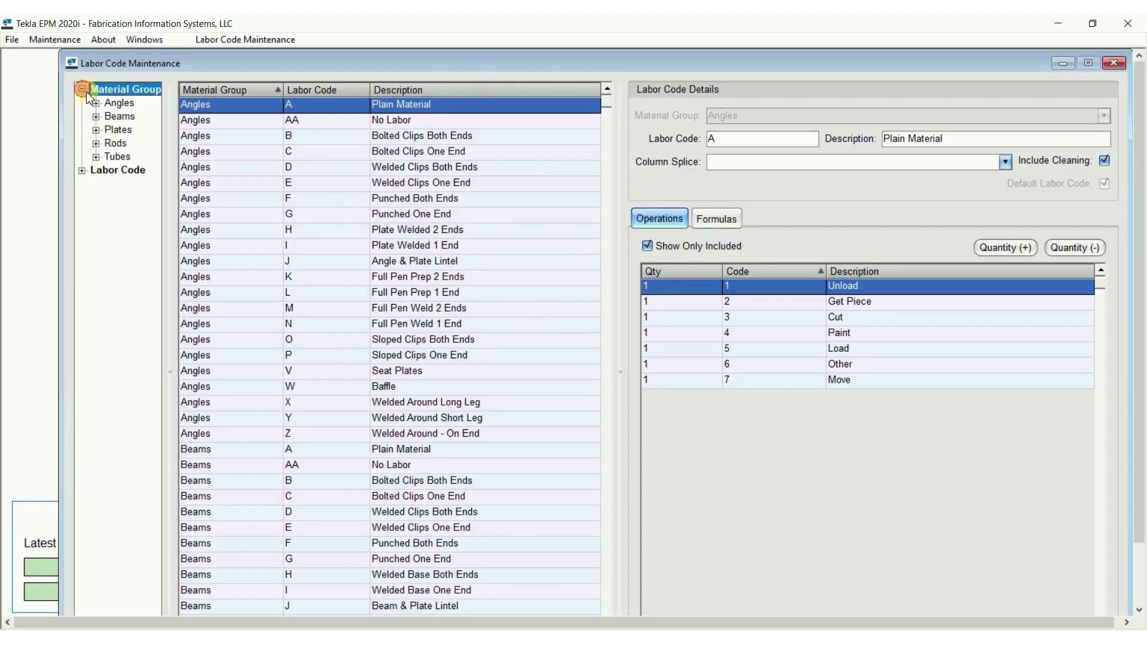
pyautogui.click(115, 117)
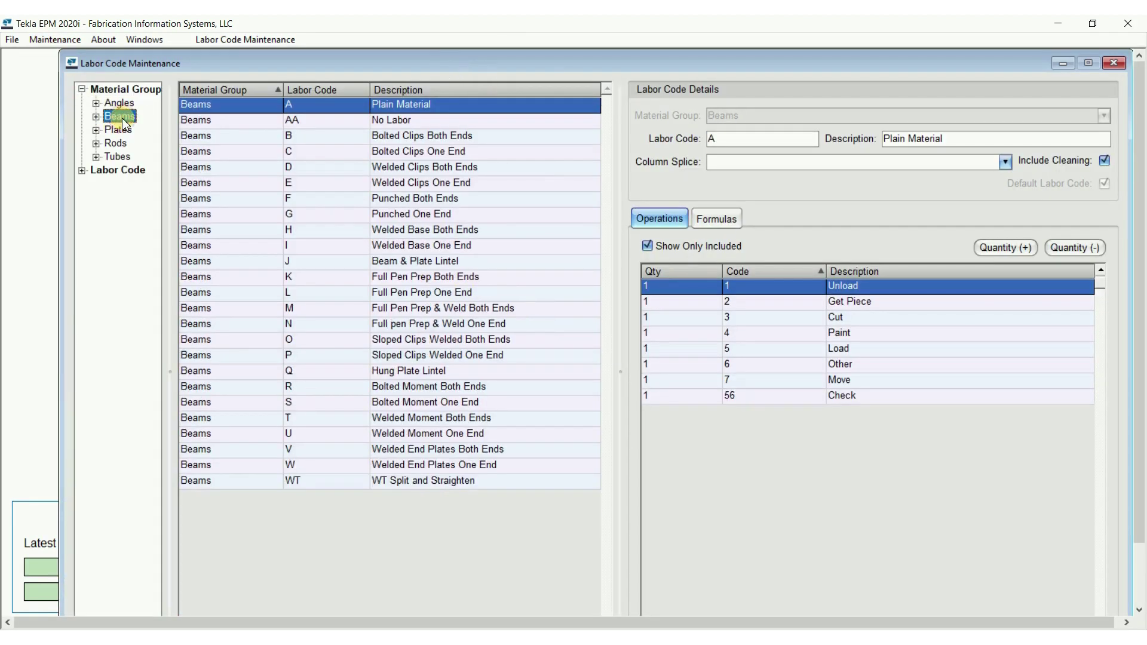
pyautogui.click(472, 168)
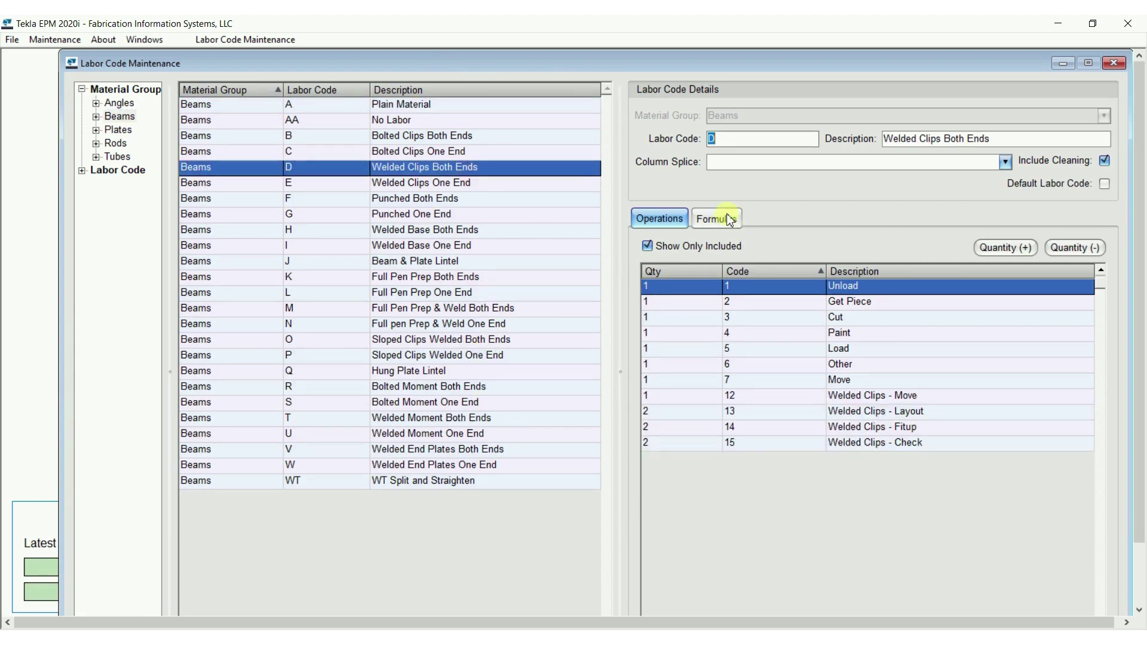
pyautogui.moveTo(758, 65); pyautogui.dragTo(719, 64)
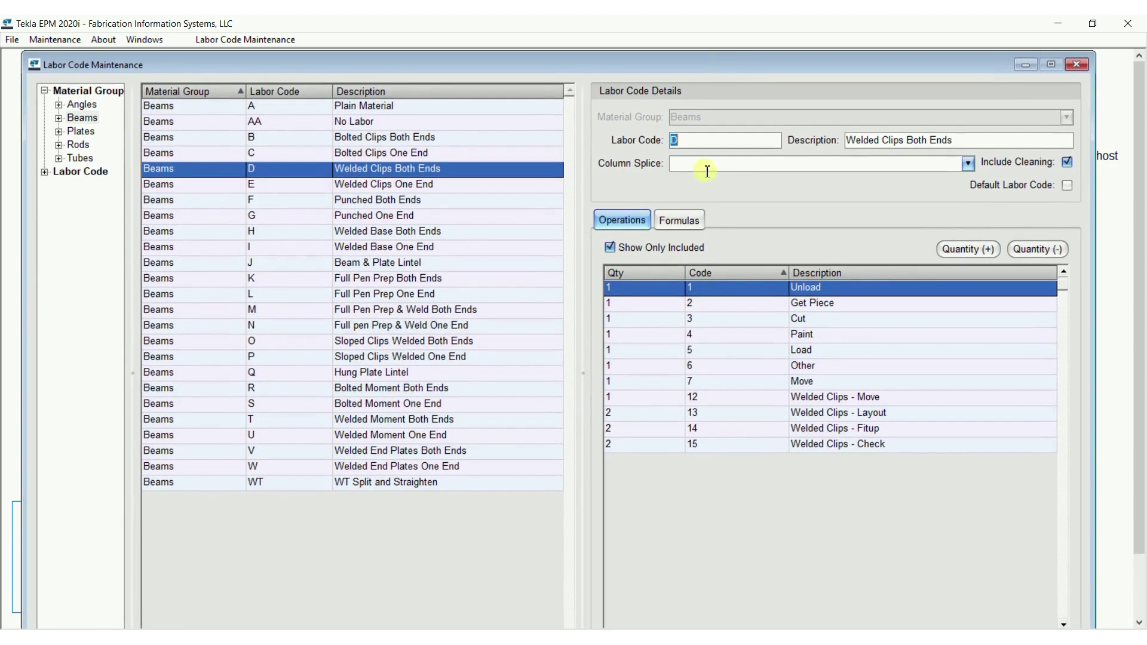
pyautogui.click(684, 220)
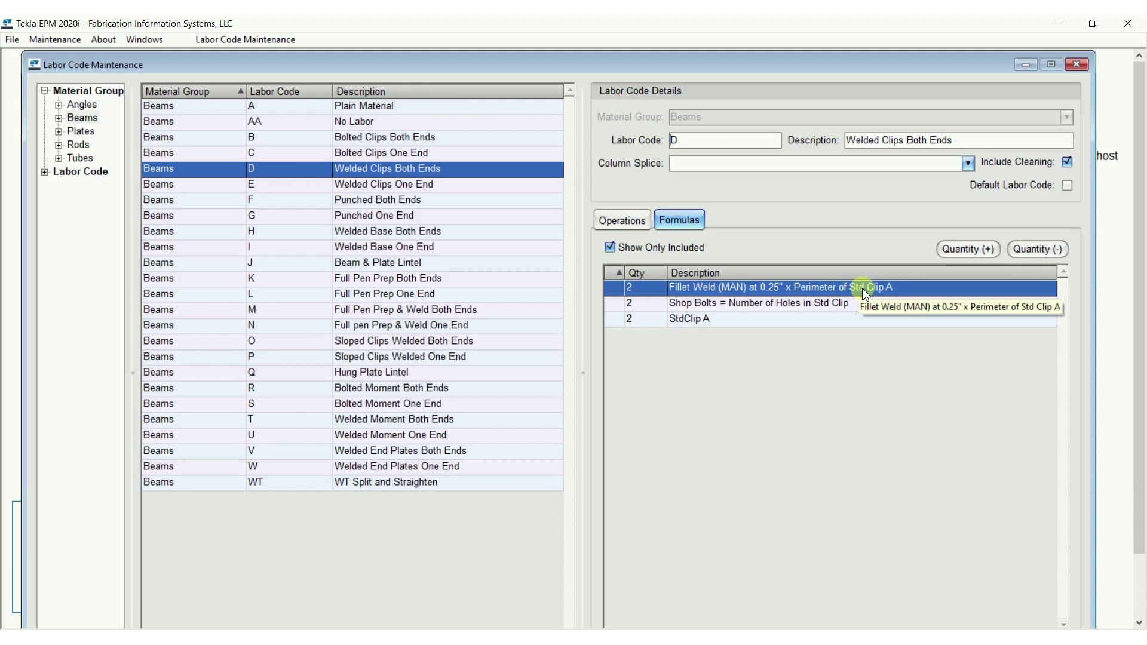
# Step: Open Formula Maintenance for the labor codes and move its window so the labor code's formula list is uncovered
pyautogui.click(252, 40)
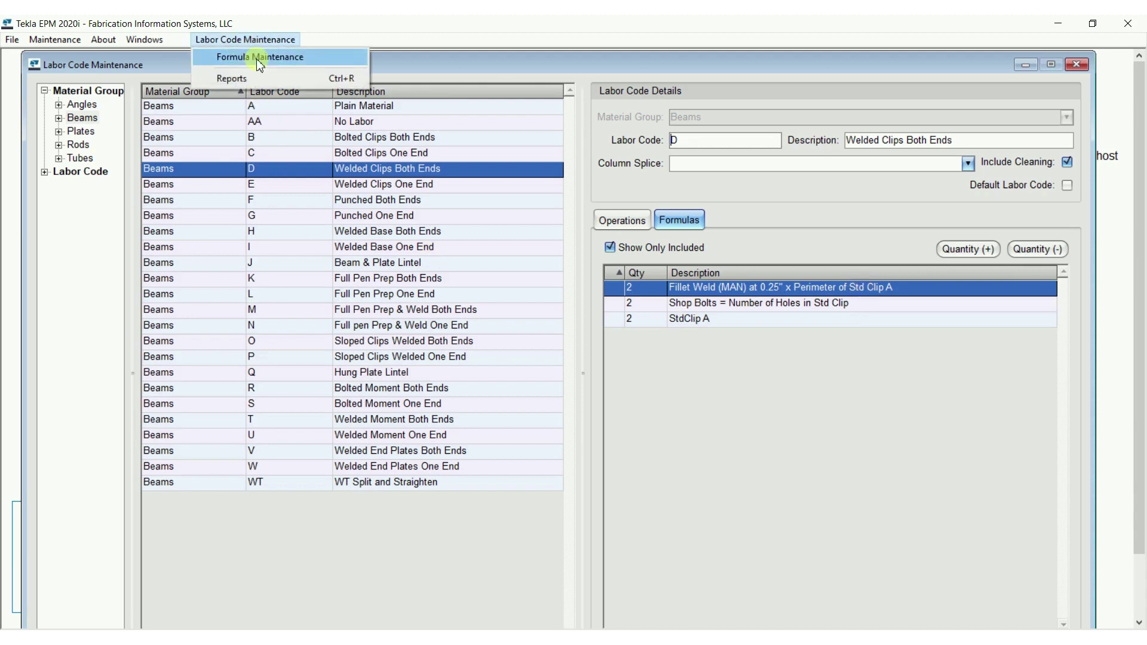
pyautogui.click(260, 59)
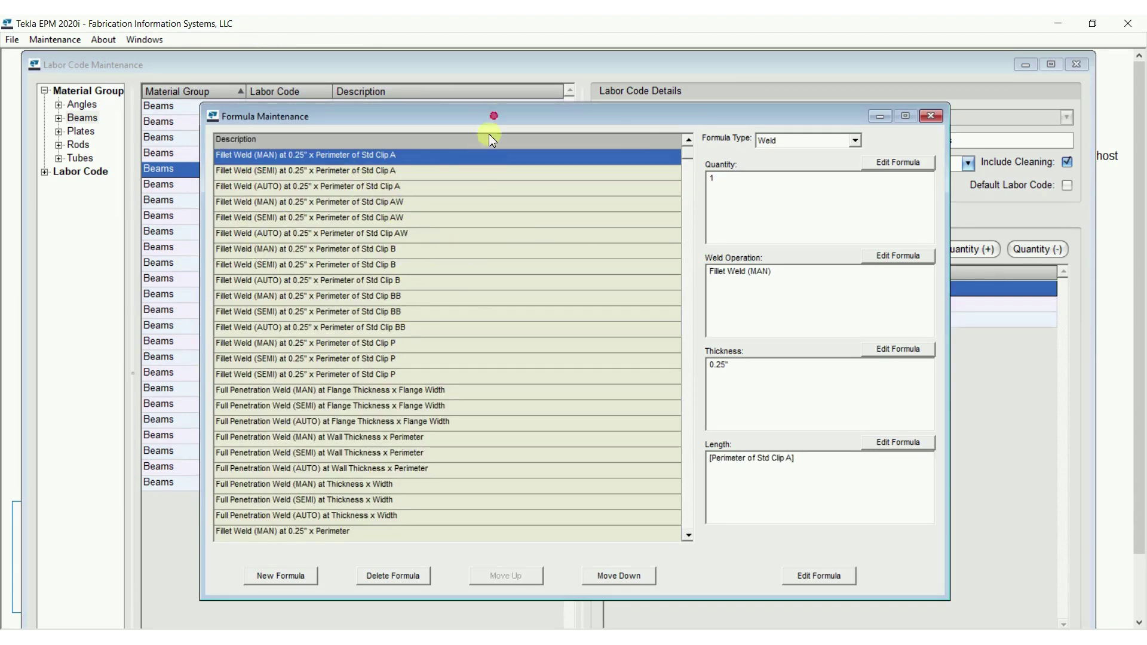
pyautogui.moveTo(490, 123); pyautogui.dragTo(359, 341)
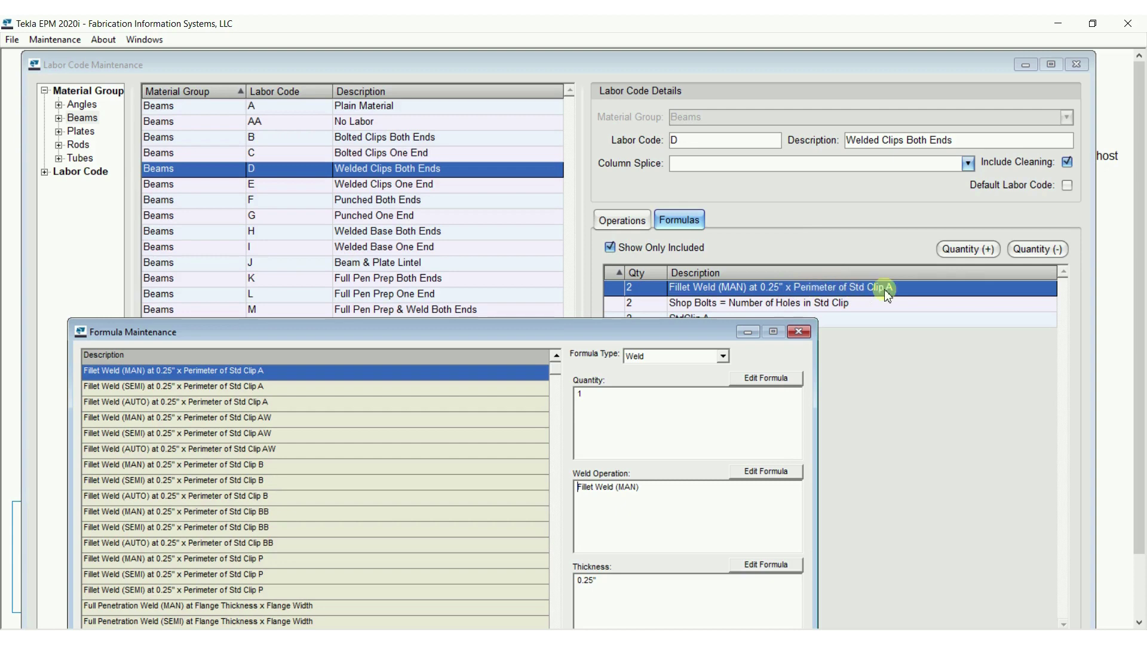
# Step: Start a new weld formula in Formula Maintenance and replace its weld operation with Scribe (AUTO)
pyautogui.moveTo(636, 332); pyautogui.dragTo(732, 97)
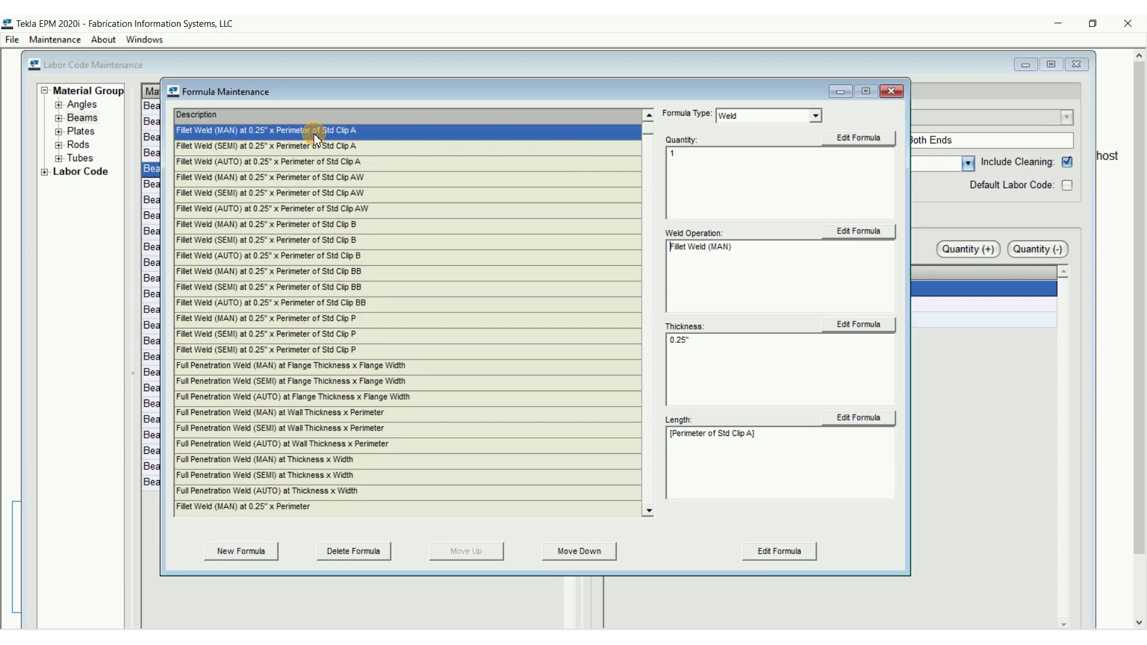
pyautogui.click(222, 551)
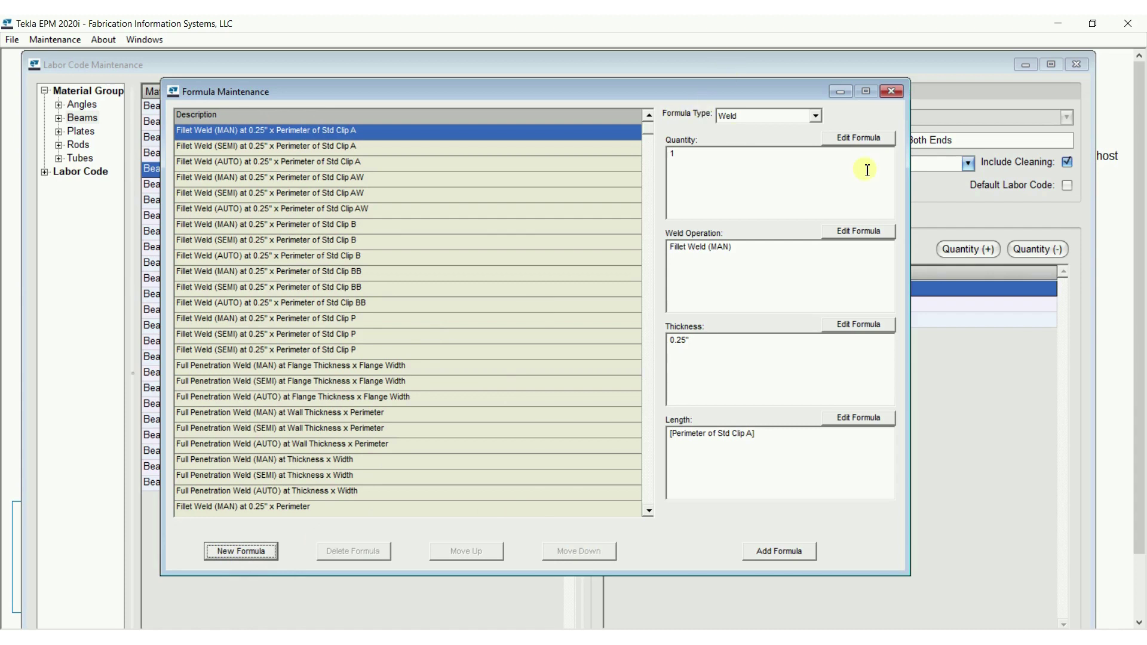
pyautogui.click(787, 249)
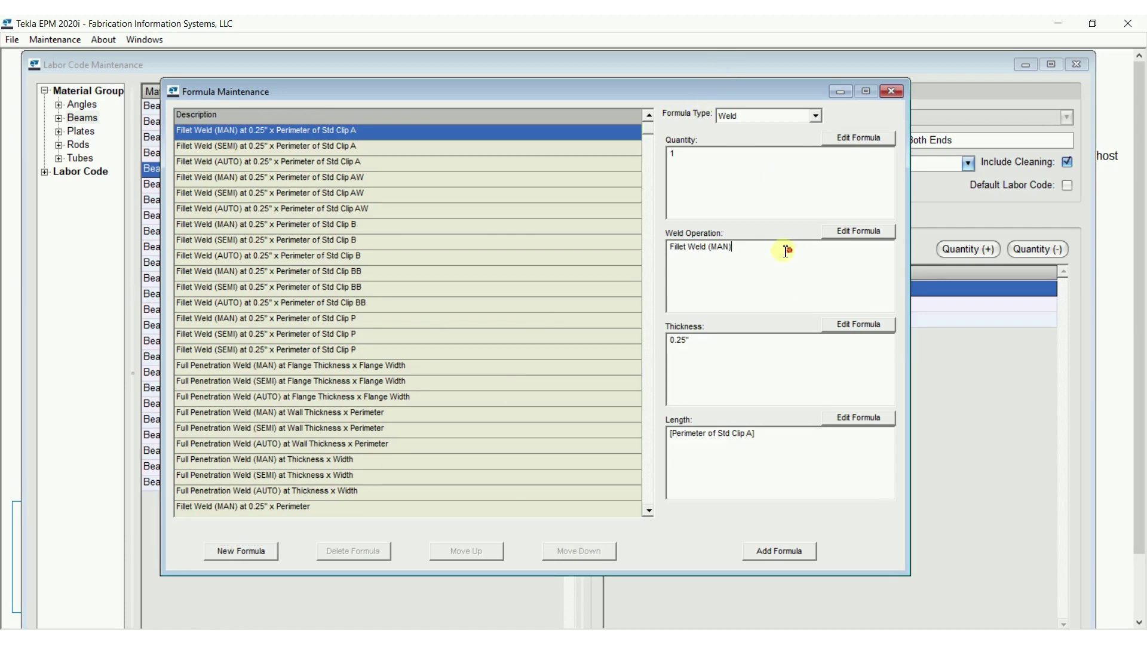
pyautogui.click(858, 235)
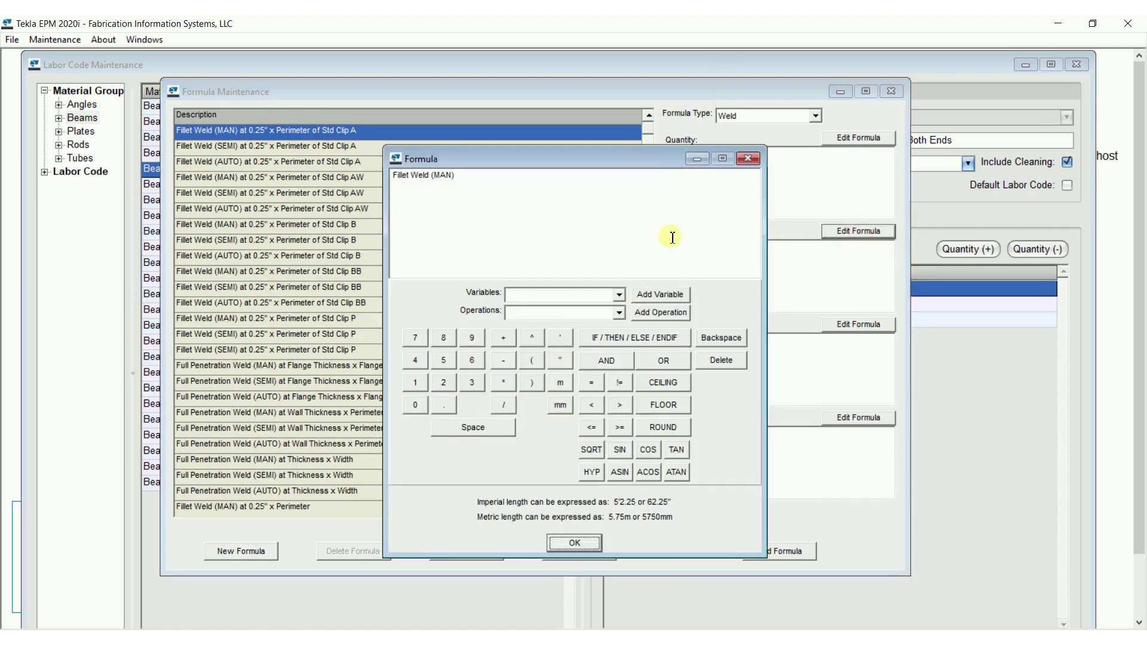
pyautogui.moveTo(525, 179); pyautogui.dragTo(299, 205)
pyautogui.press('BackSpace')
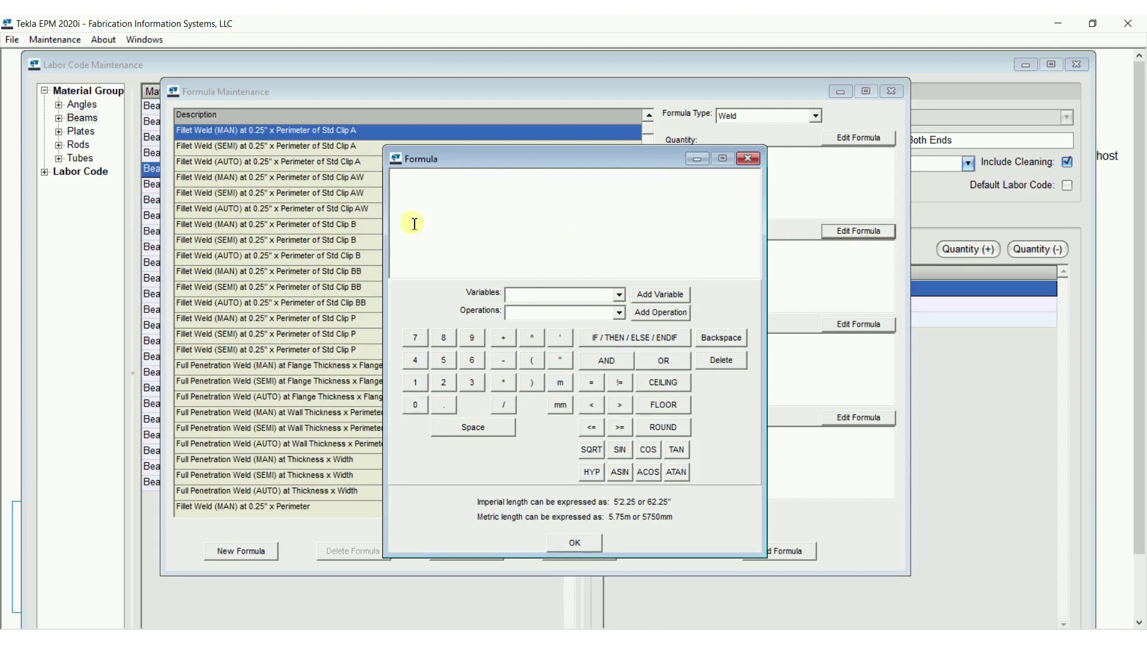
pyautogui.click(619, 312)
pyautogui.scroll(-5, 616, 383)
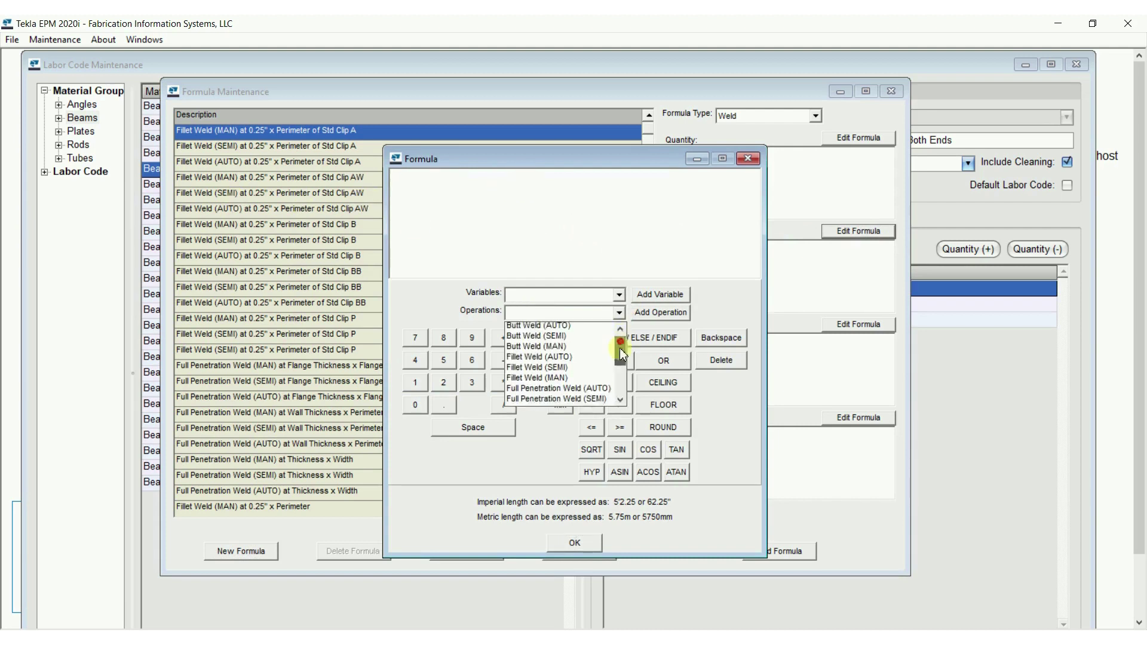
pyautogui.click(592, 401)
pyautogui.click(660, 313)
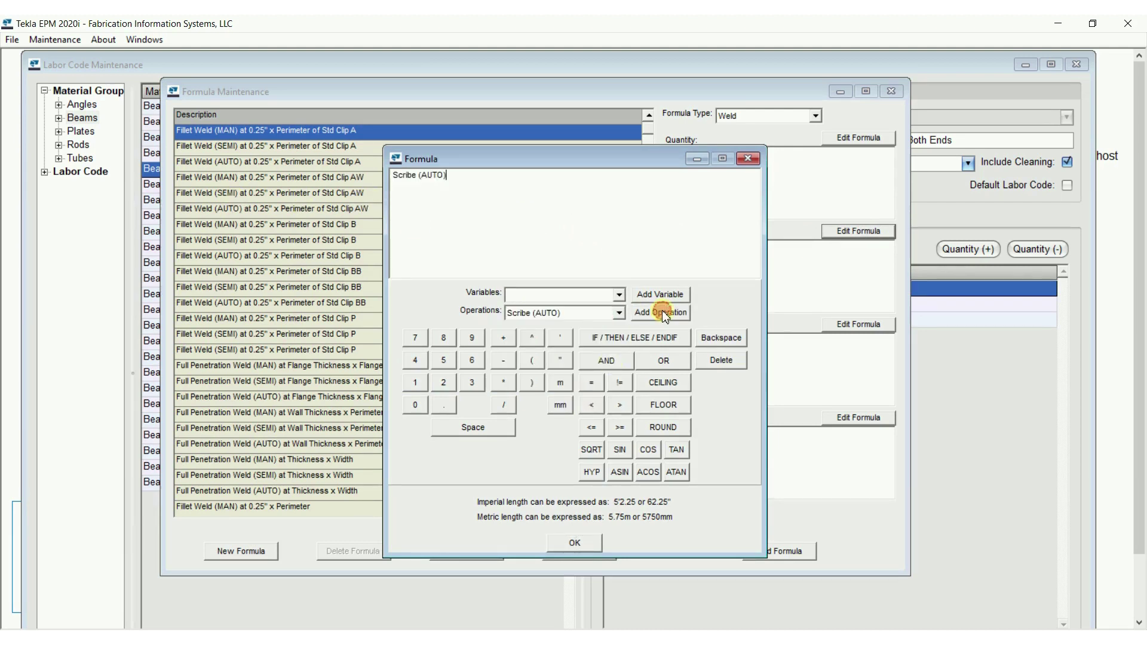
pyautogui.click(579, 543)
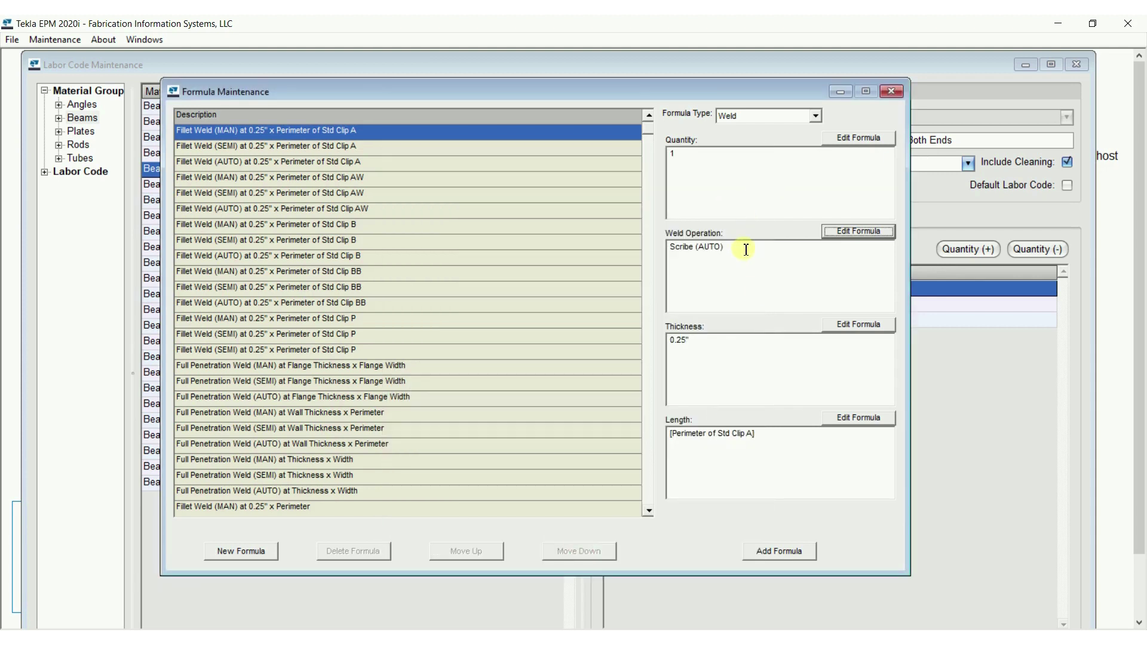
# Step: Set the new weld formula's thickness to .063"
pyautogui.click(863, 325)
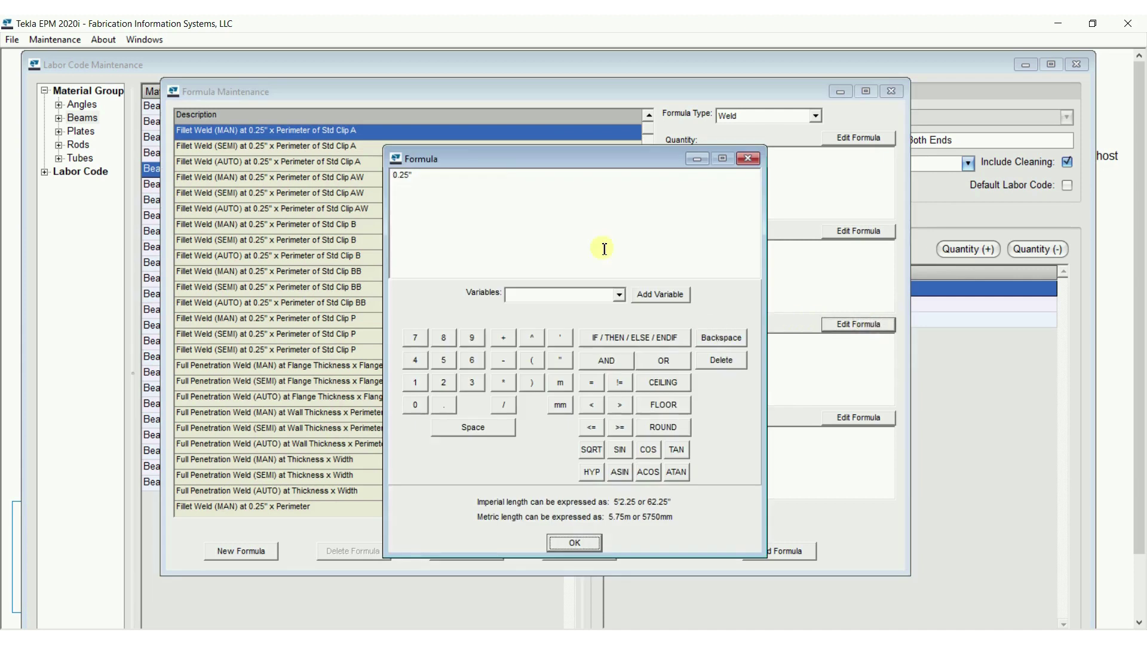
pyautogui.click(477, 173)
pyautogui.press('BackSpace')
pyautogui.press('BackSpace')
pyautogui.press('BackSpace')
pyautogui.press('BackSpace')
pyautogui.press('BackSpace')
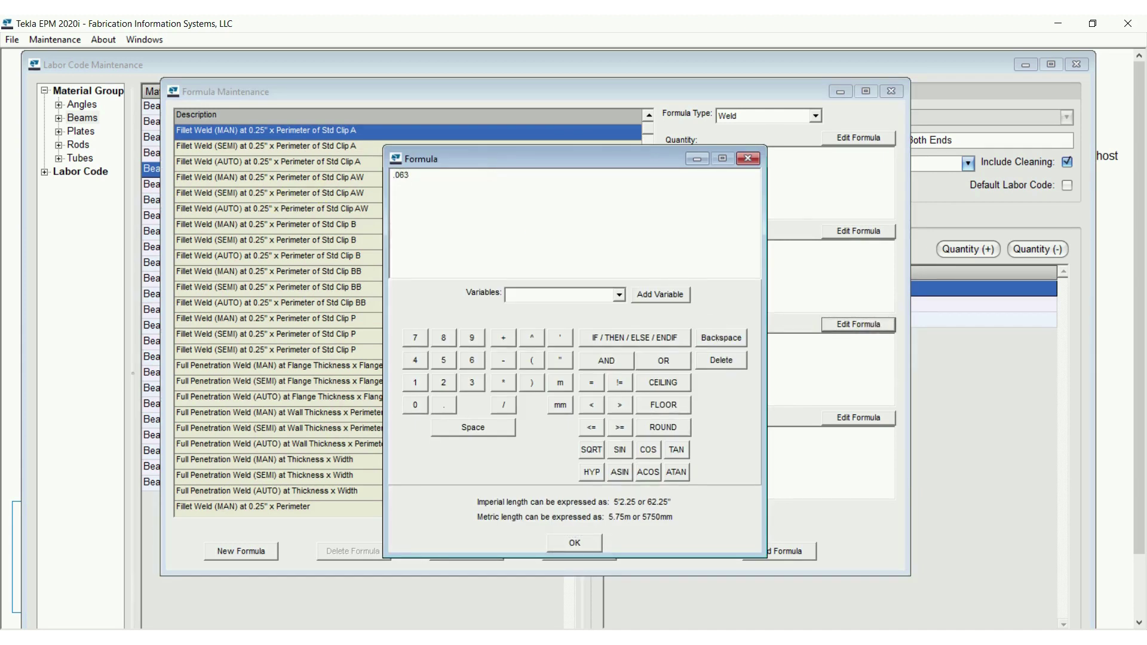
pyautogui.press('Tab')
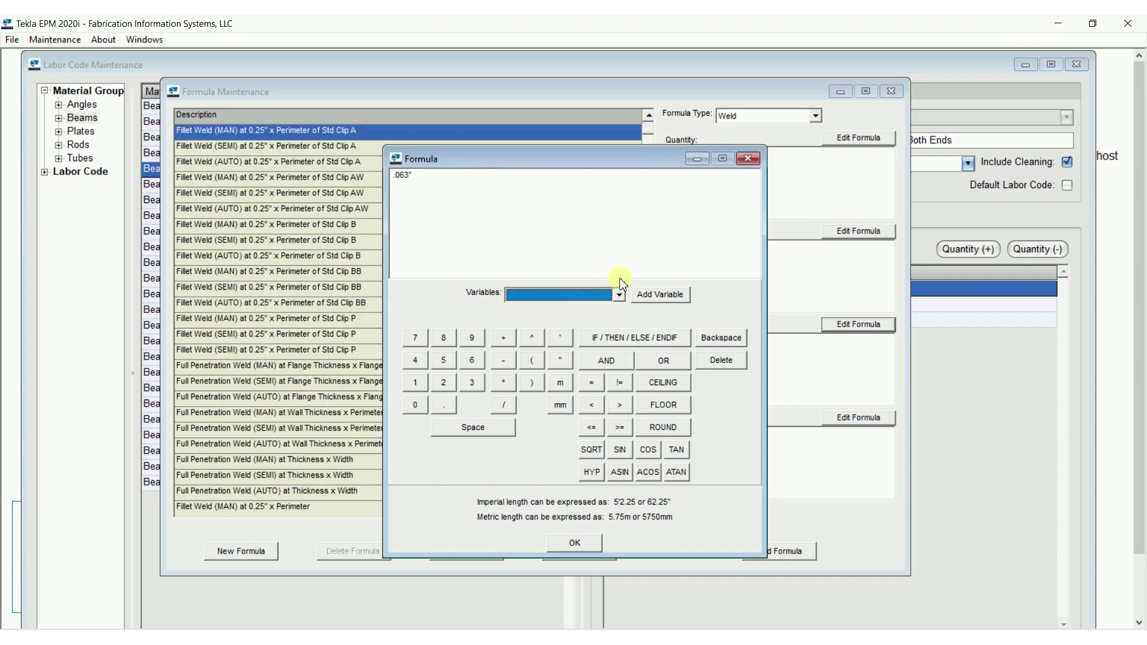
pyautogui.click(575, 543)
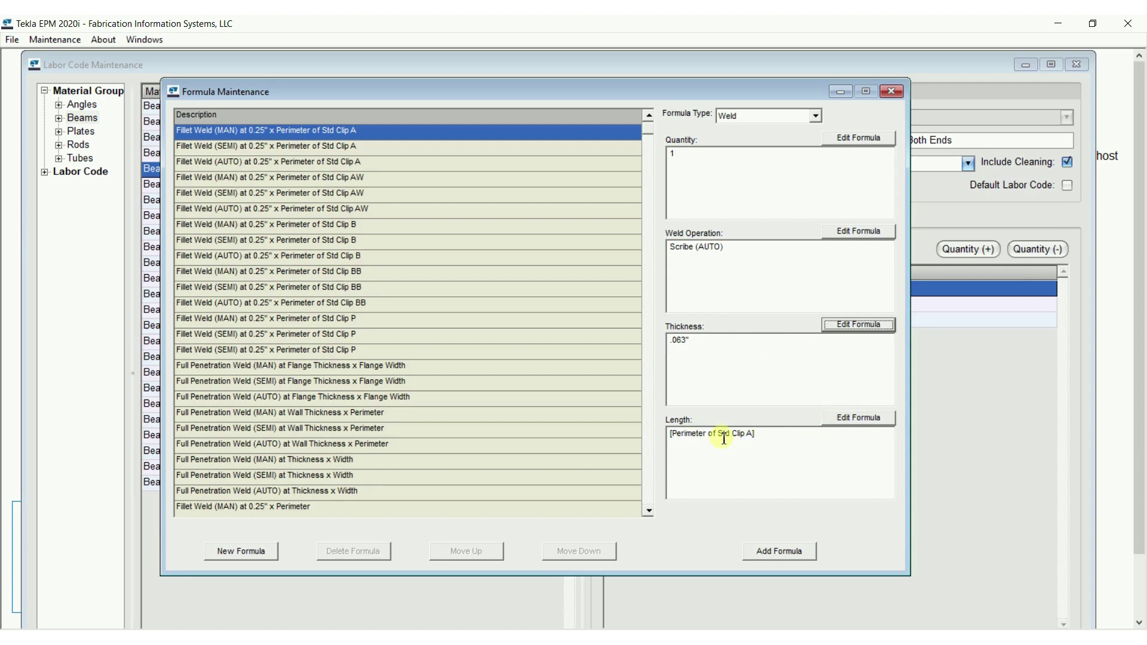
# Step: Open the new formula's Length expression for editing and clear its existing content
pyautogui.click(858, 417)
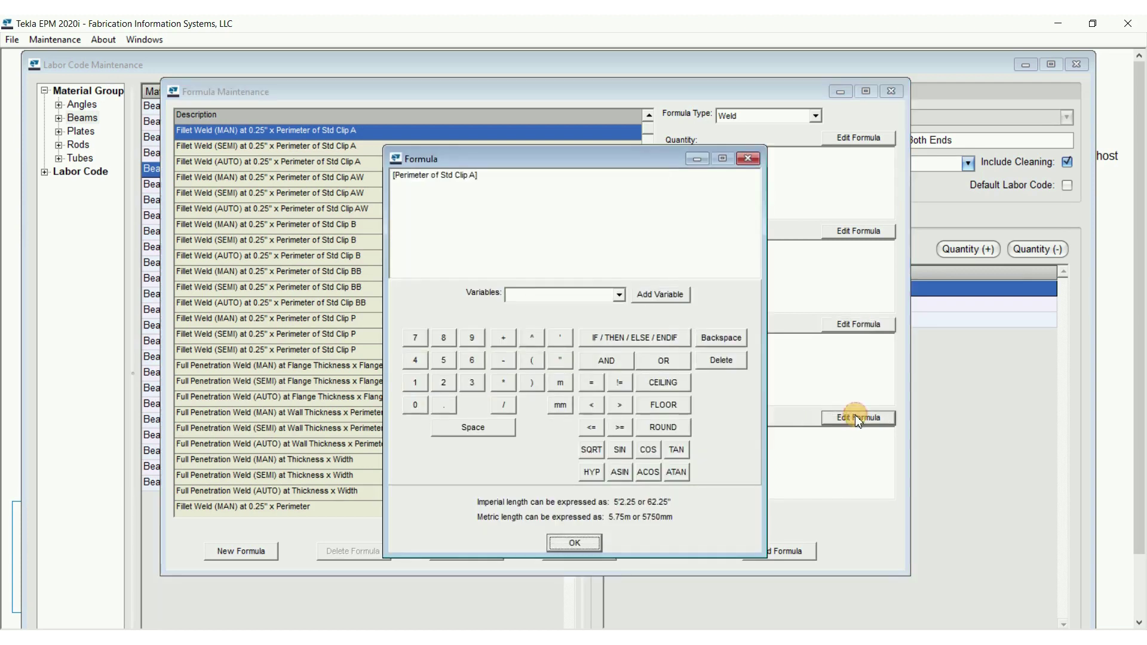
pyautogui.click(619, 295)
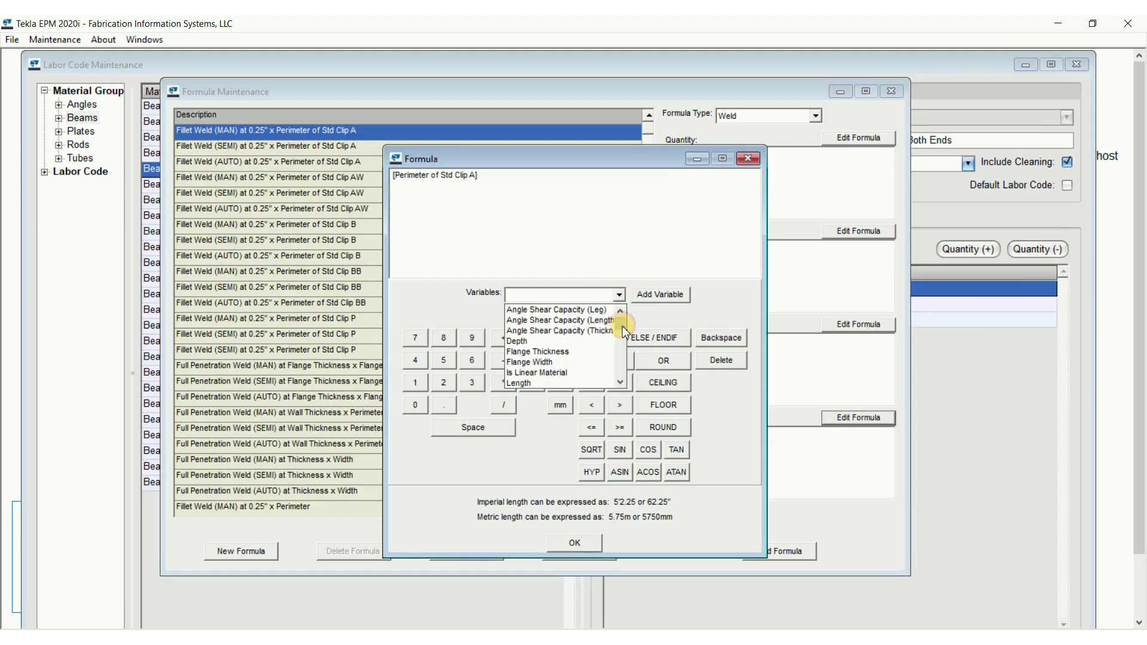
pyautogui.moveTo(622, 325); pyautogui.dragTo(622, 332)
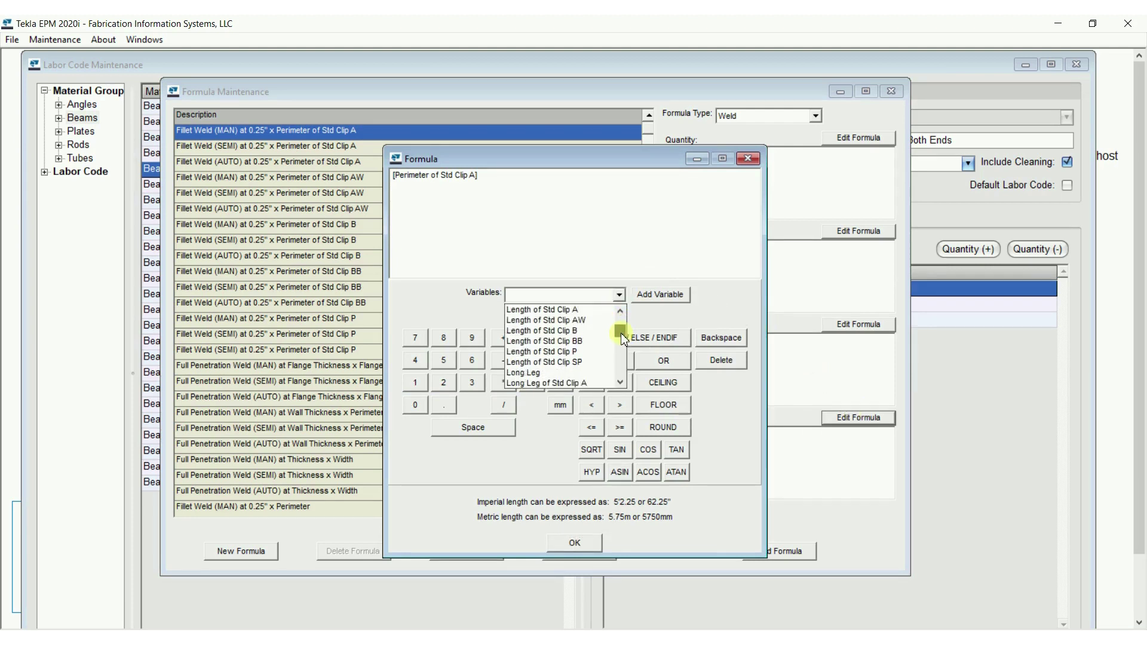
pyautogui.click(578, 310)
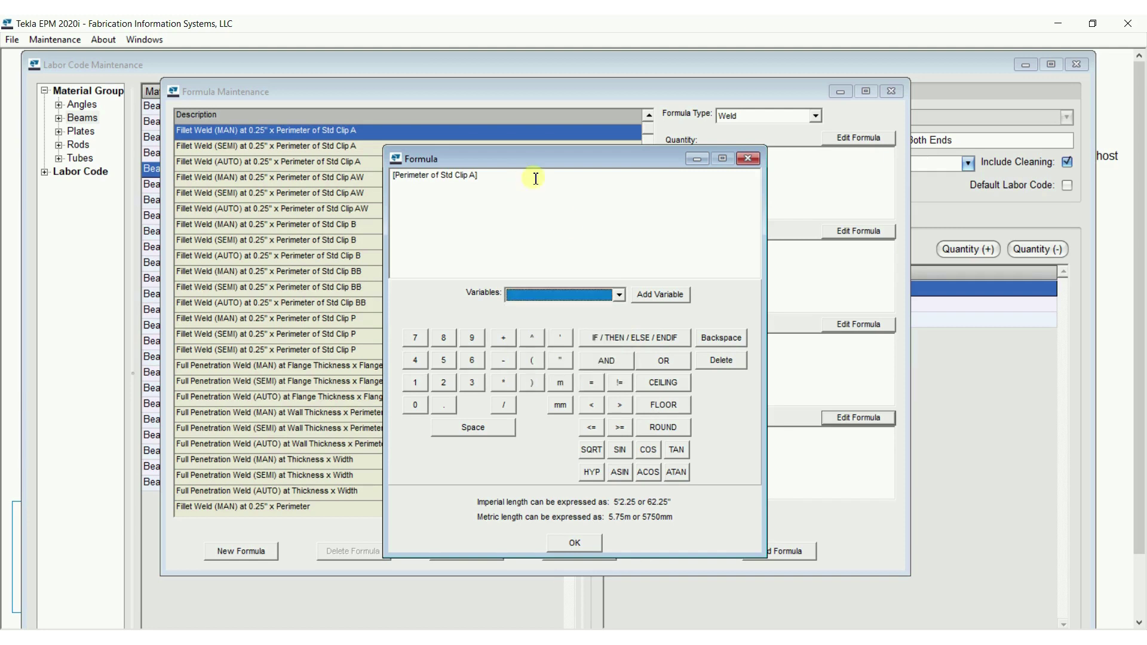
pyautogui.click(478, 225)
pyautogui.press('Delete')
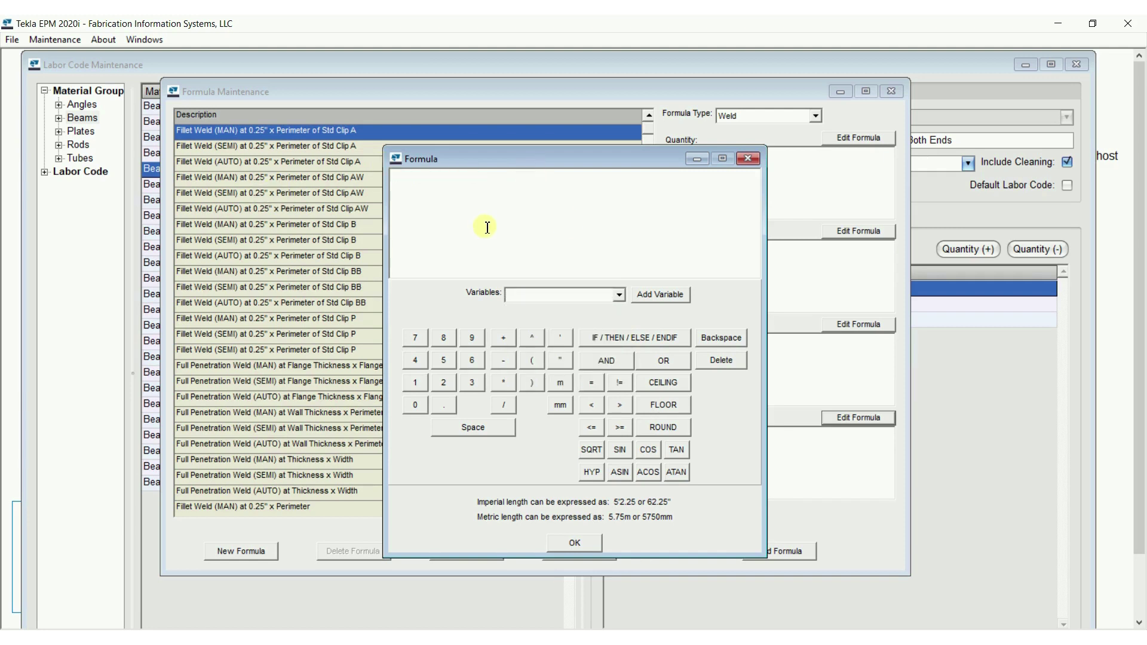
# Step: Begin the Length expression with the variable Length of Std Clip A followed by a plus sign
pyautogui.click(619, 296)
pyautogui.click(619, 326)
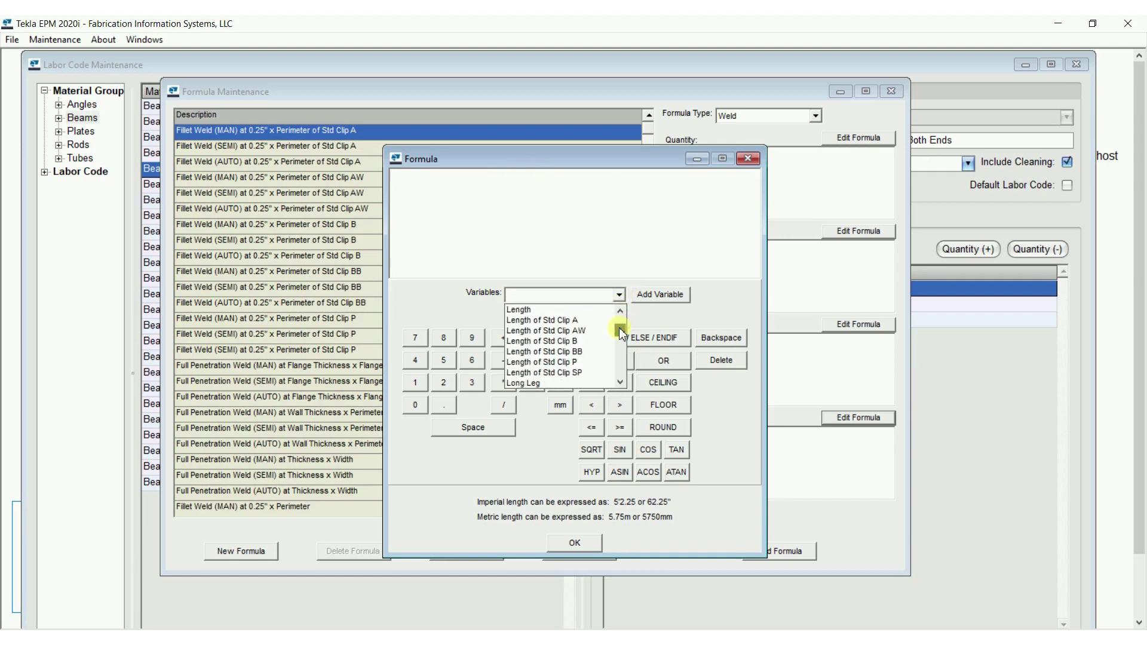
pyautogui.click(581, 321)
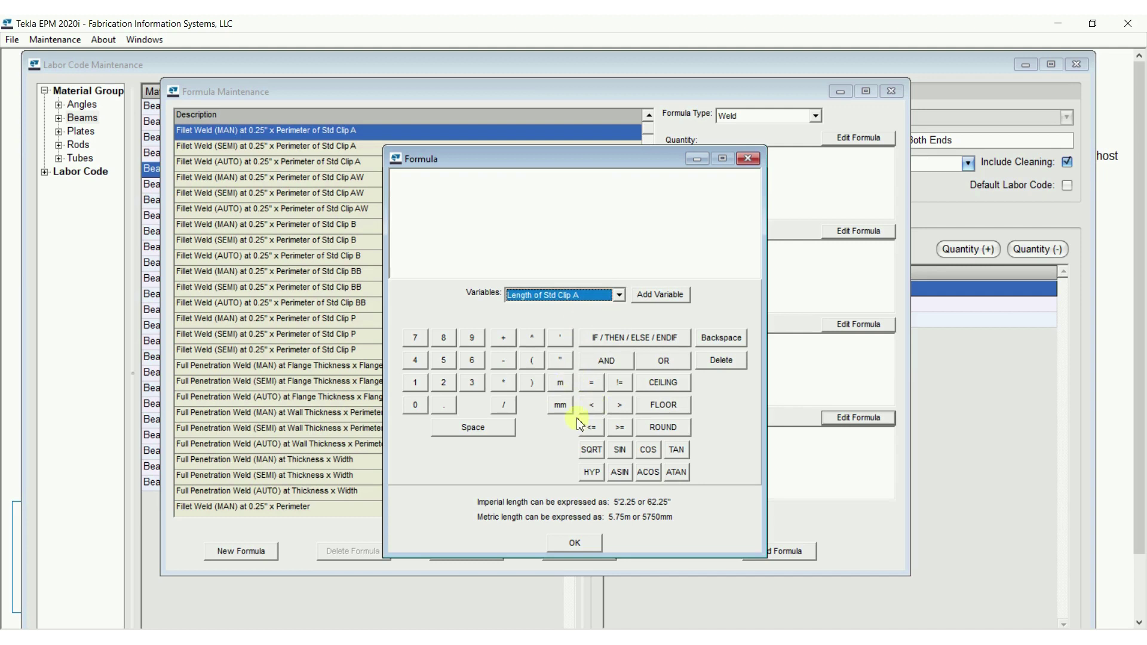
pyautogui.click(503, 337)
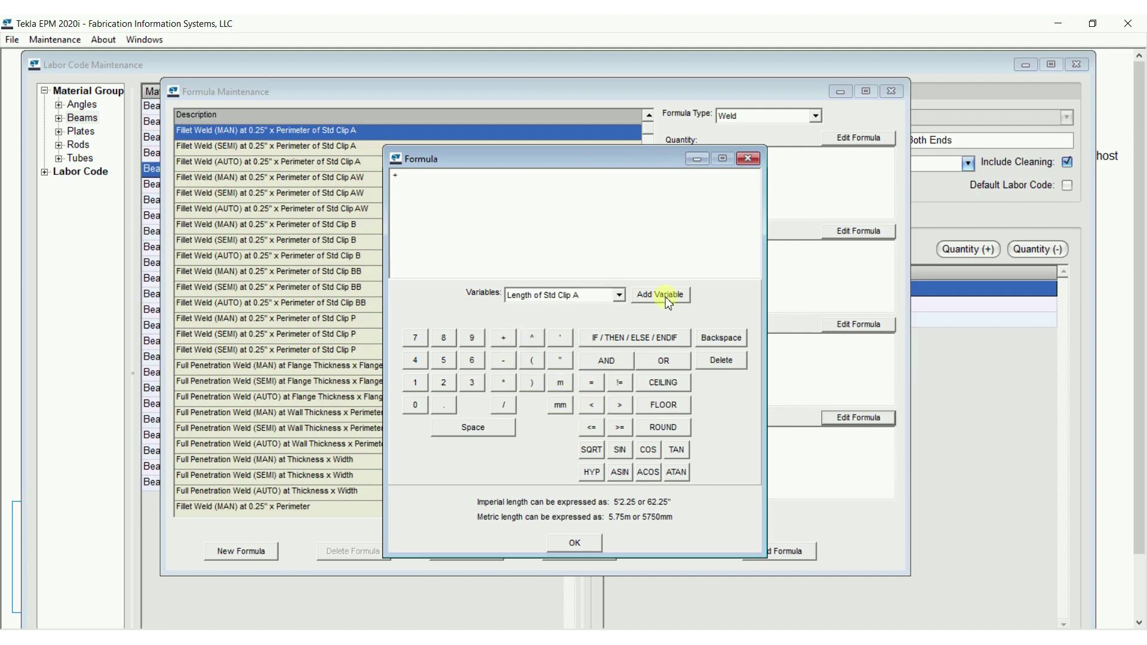
pyautogui.click(394, 175)
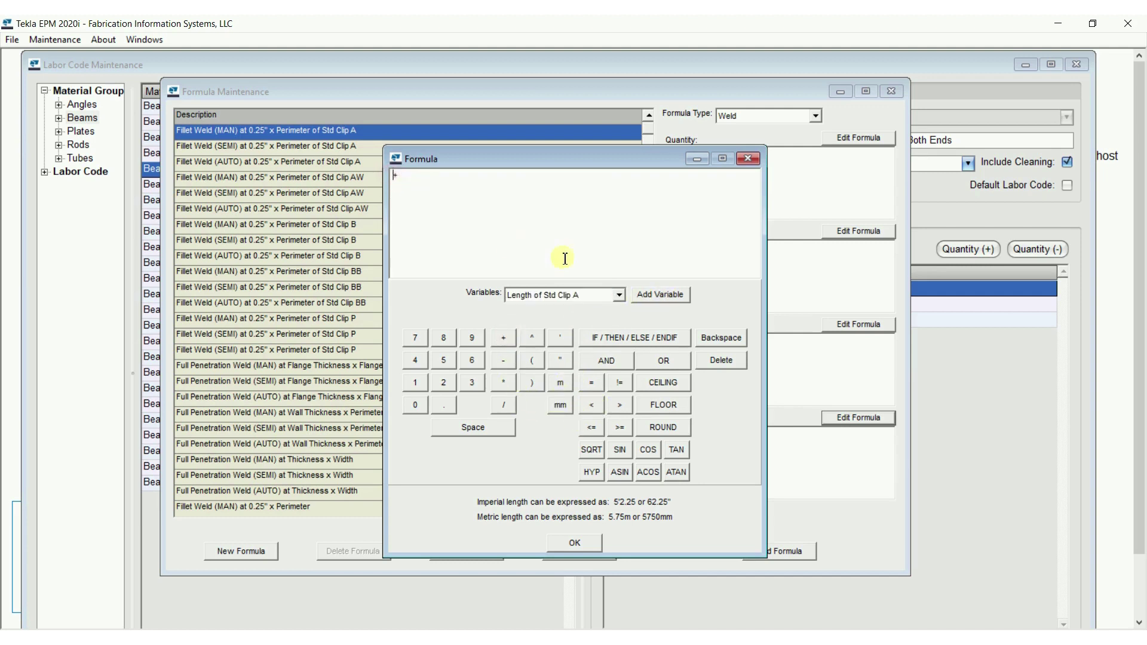
pyautogui.click(659, 294)
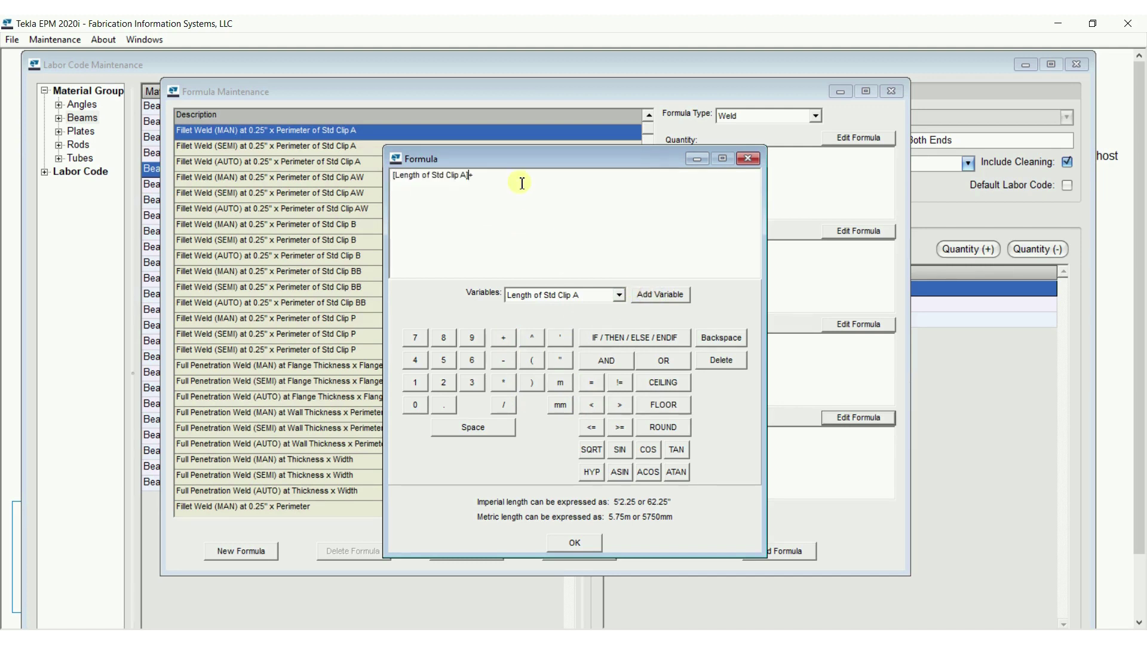
# Step: Complete the Length expression by adding the variable Short Leg of Std Clip A twice, joined with a plus sign
pyautogui.click(618, 295)
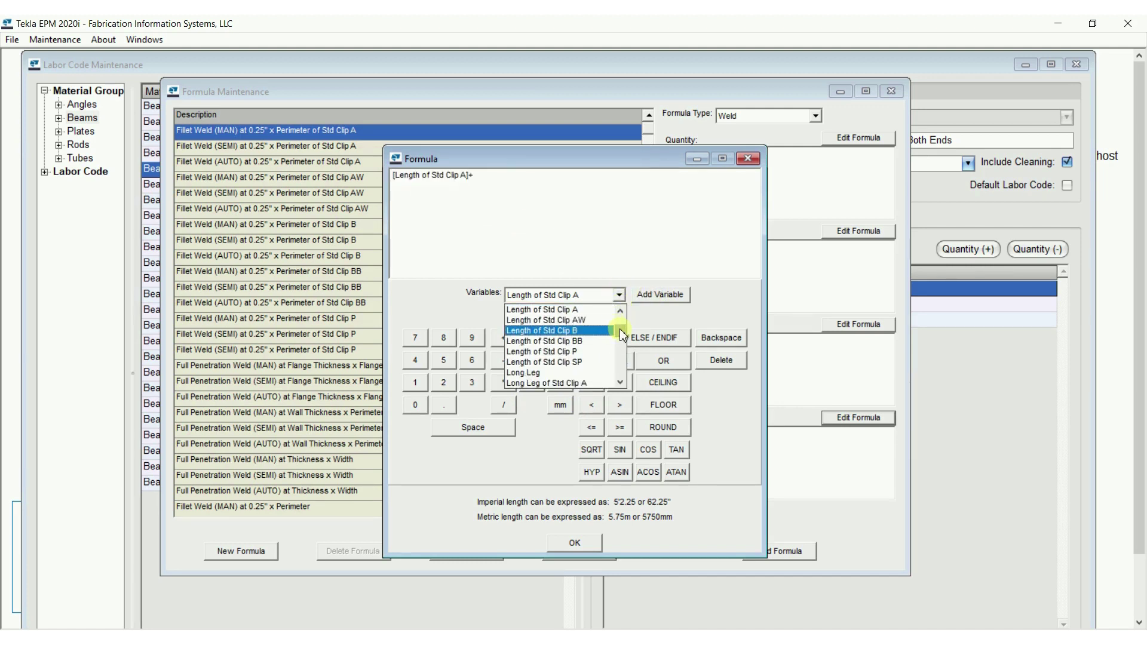
pyautogui.click(620, 336)
pyautogui.moveTo(622, 339); pyautogui.dragTo(622, 342)
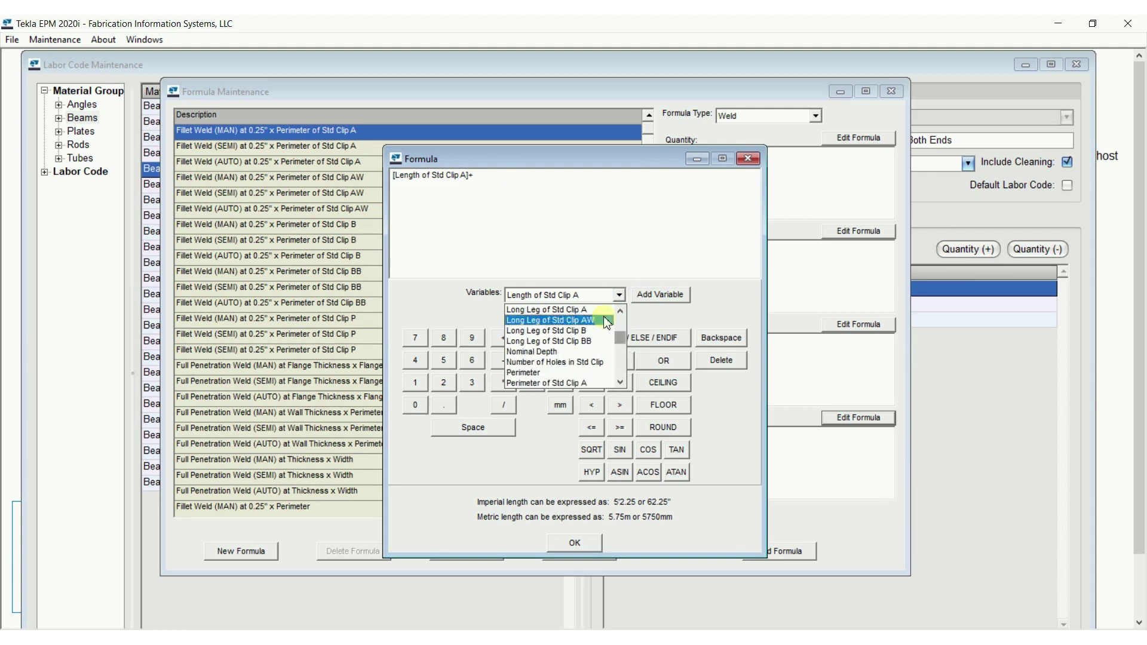
pyautogui.moveTo(621, 340); pyautogui.dragTo(625, 350)
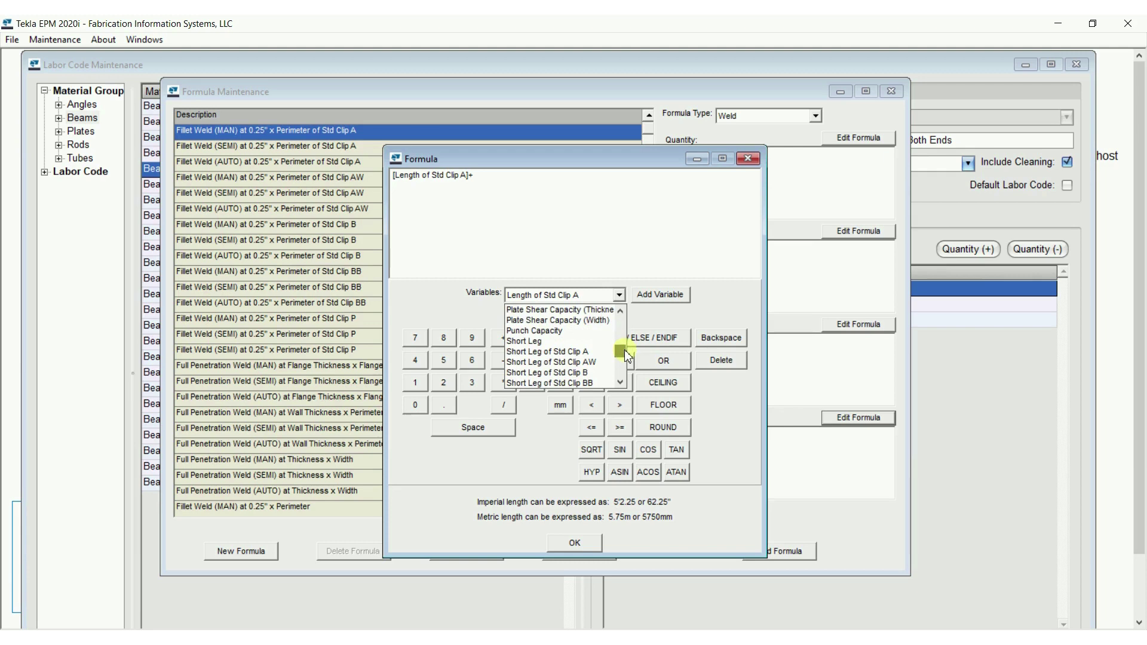
pyautogui.click(591, 351)
pyautogui.click(510, 344)
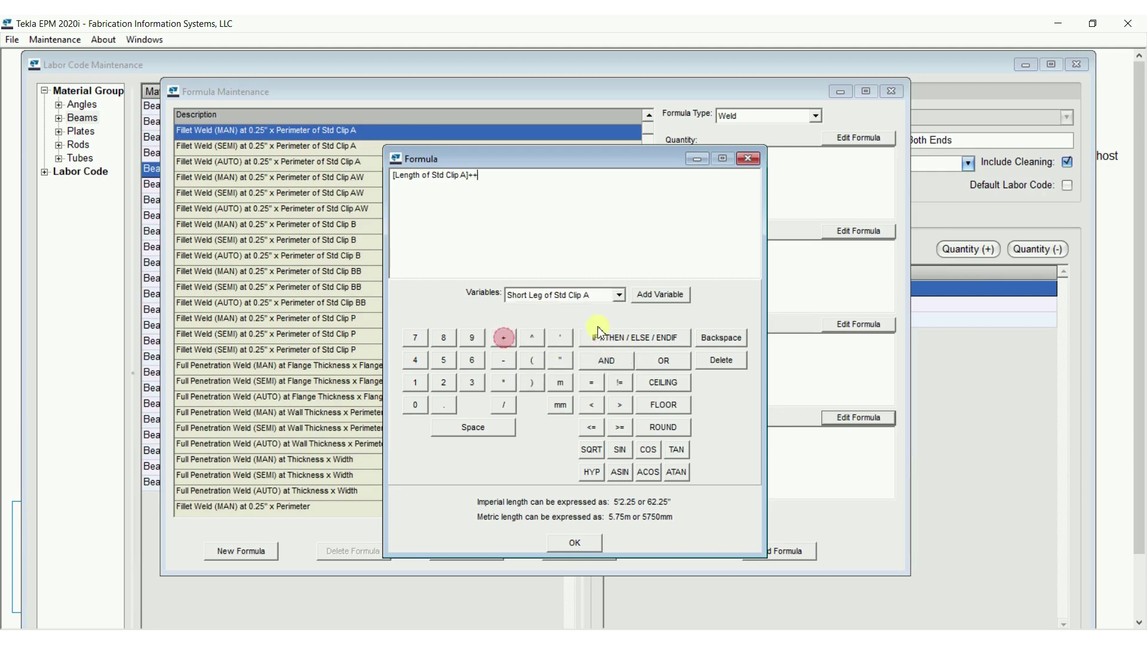
pyautogui.click(611, 271)
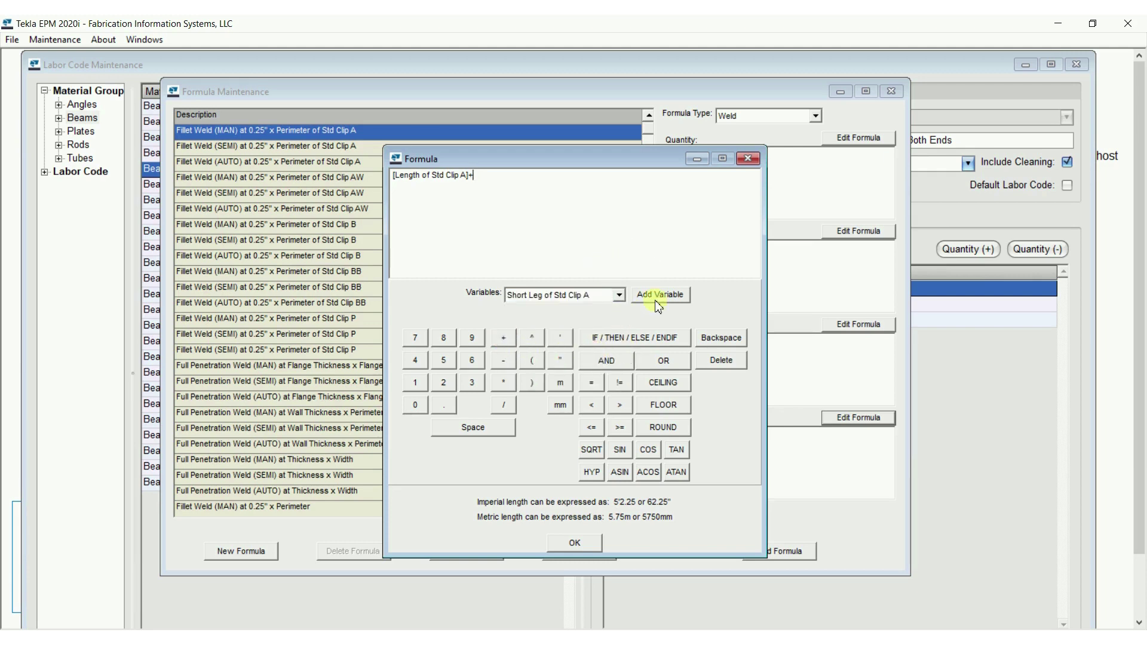
pyautogui.press('BackSpace')
pyautogui.click(666, 296)
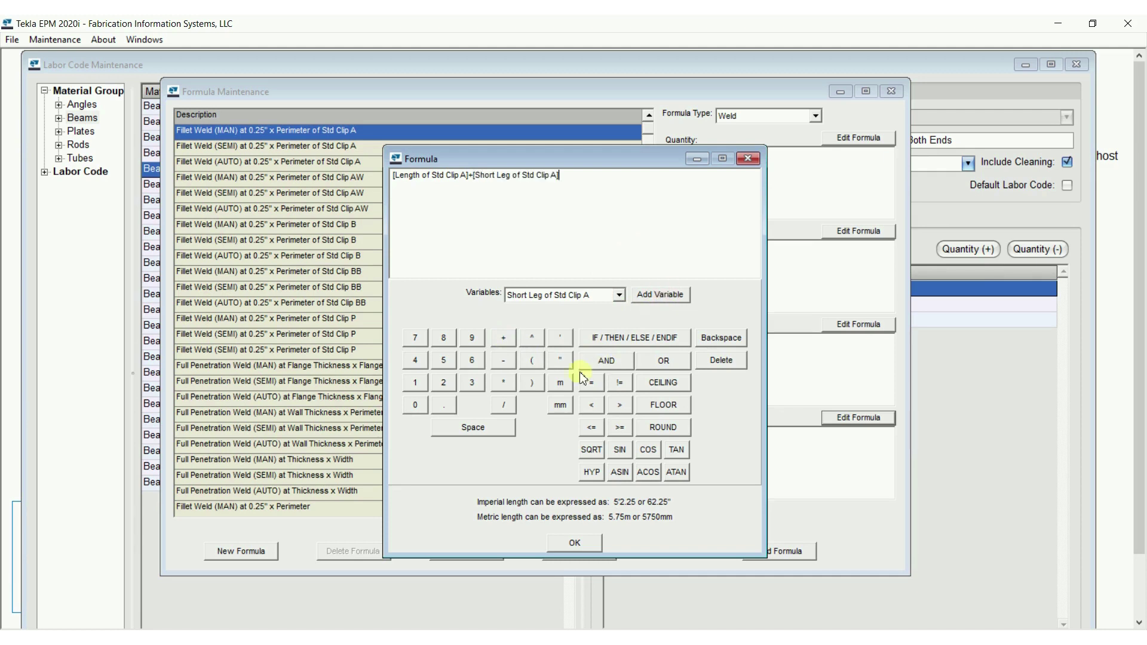
pyautogui.click(505, 339)
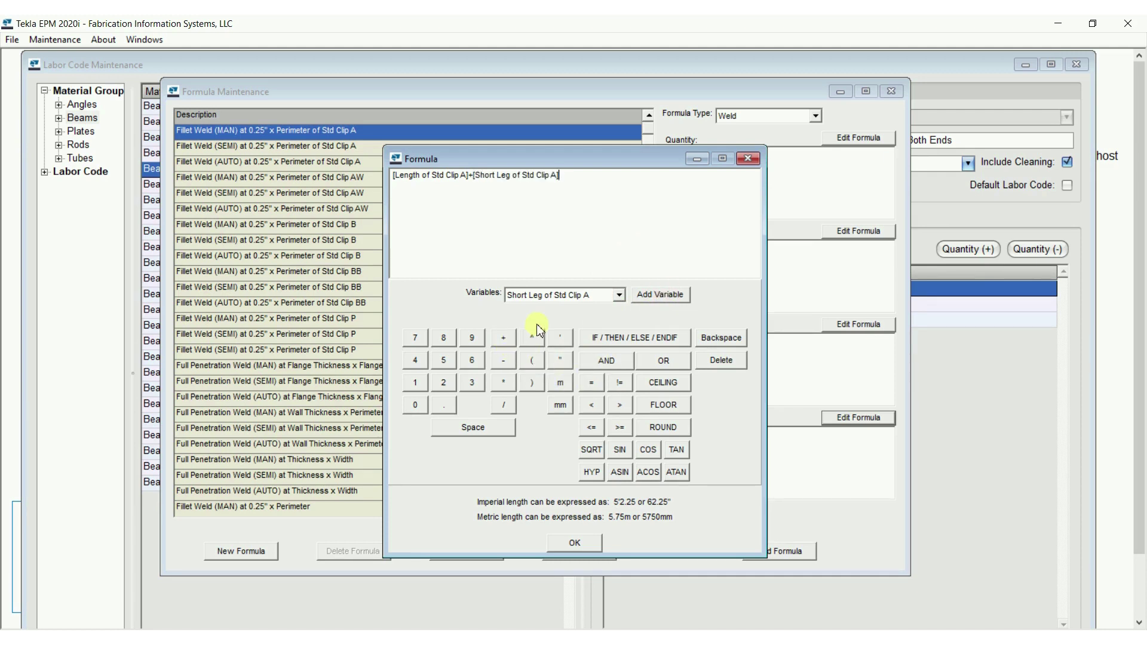
pyautogui.click(677, 293)
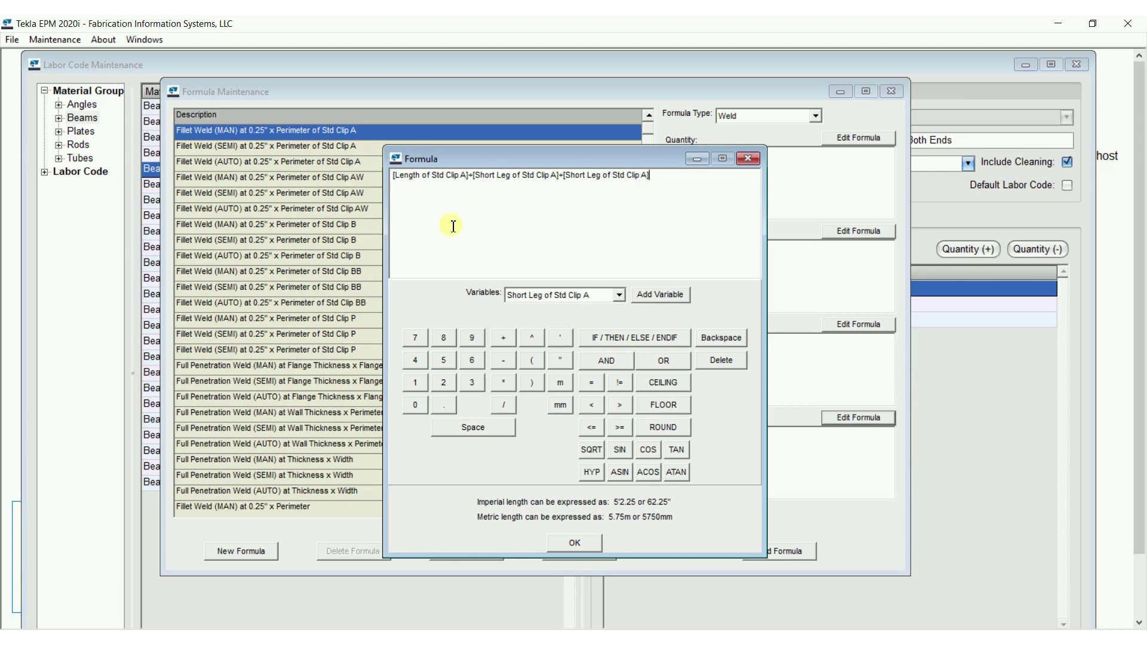
# Step: Accept the Length expression, add the Scribe (AUTO) formula to the list and close Formula Maintenance
pyautogui.click(572, 542)
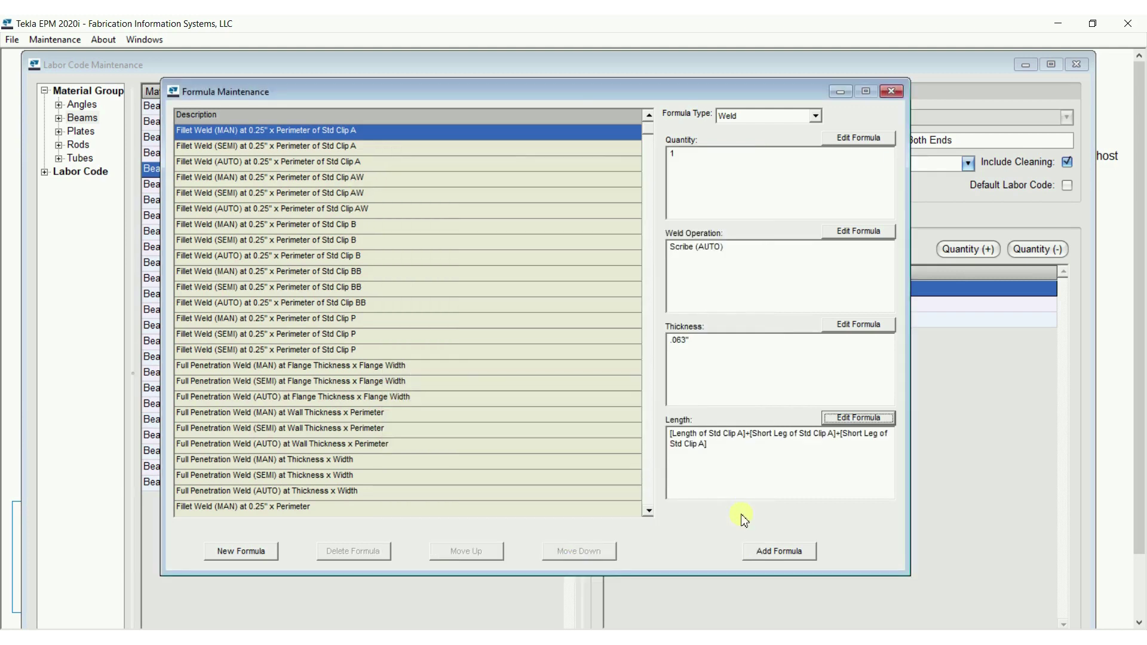
pyautogui.click(777, 551)
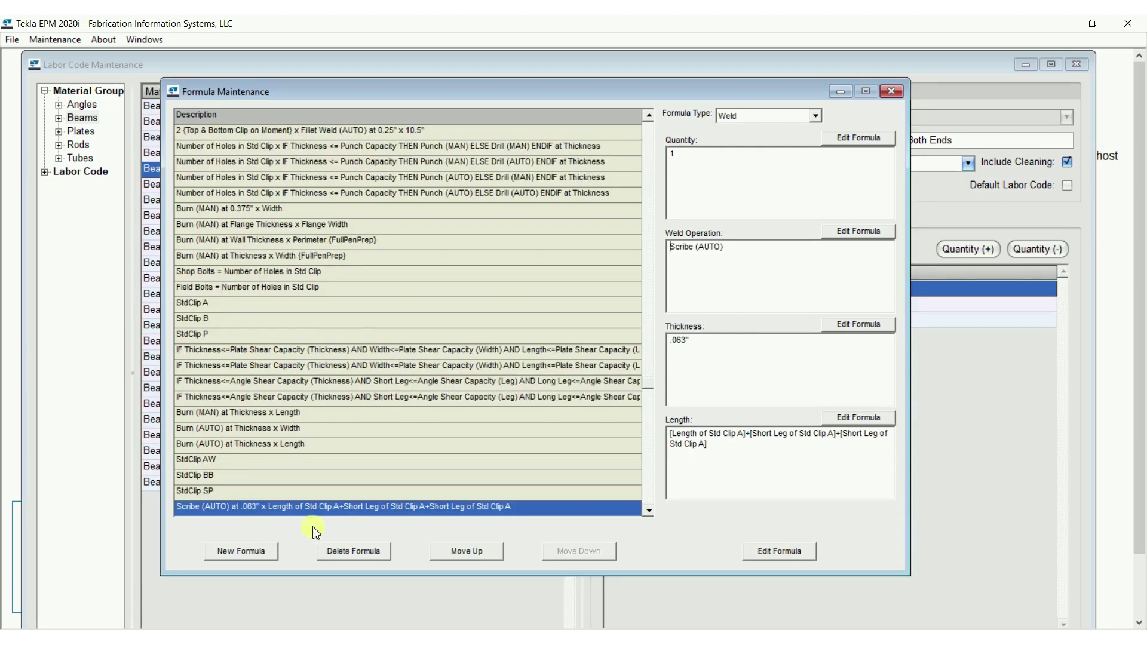
pyautogui.click(893, 91)
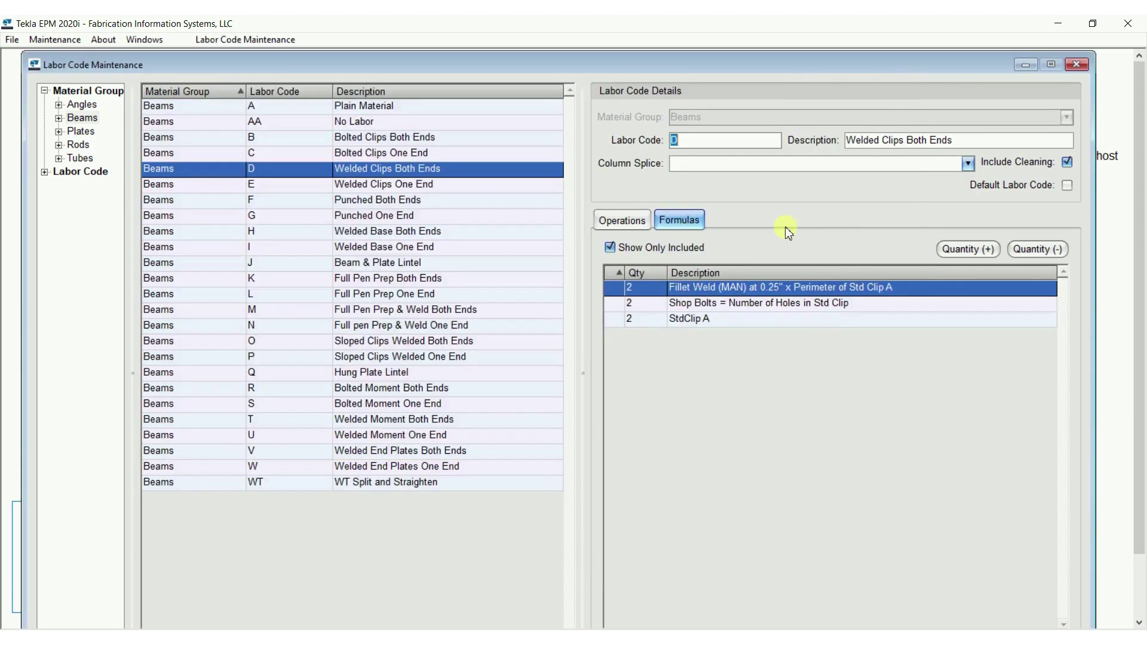
# Step: Show all formulas for beam labor code D and set the Scribe (AUTO) at .063" formula's quantity to 4
pyautogui.click(610, 248)
pyautogui.moveTo(1064, 284); pyautogui.dragTo(1055, 553)
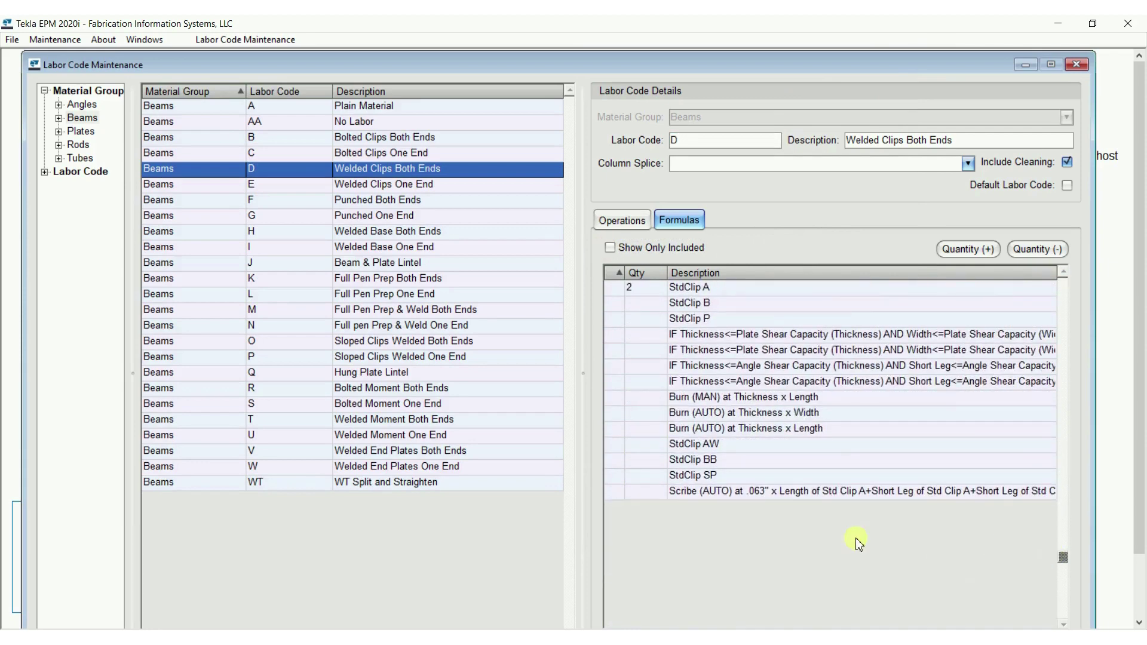
pyautogui.click(819, 493)
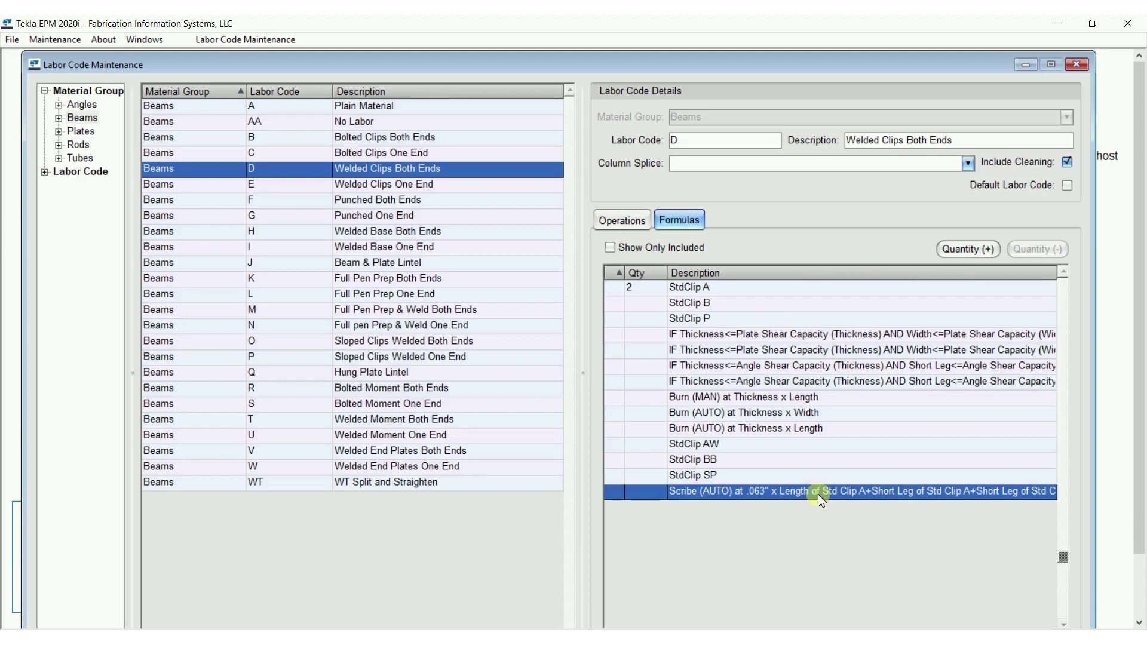
pyautogui.click(967, 250)
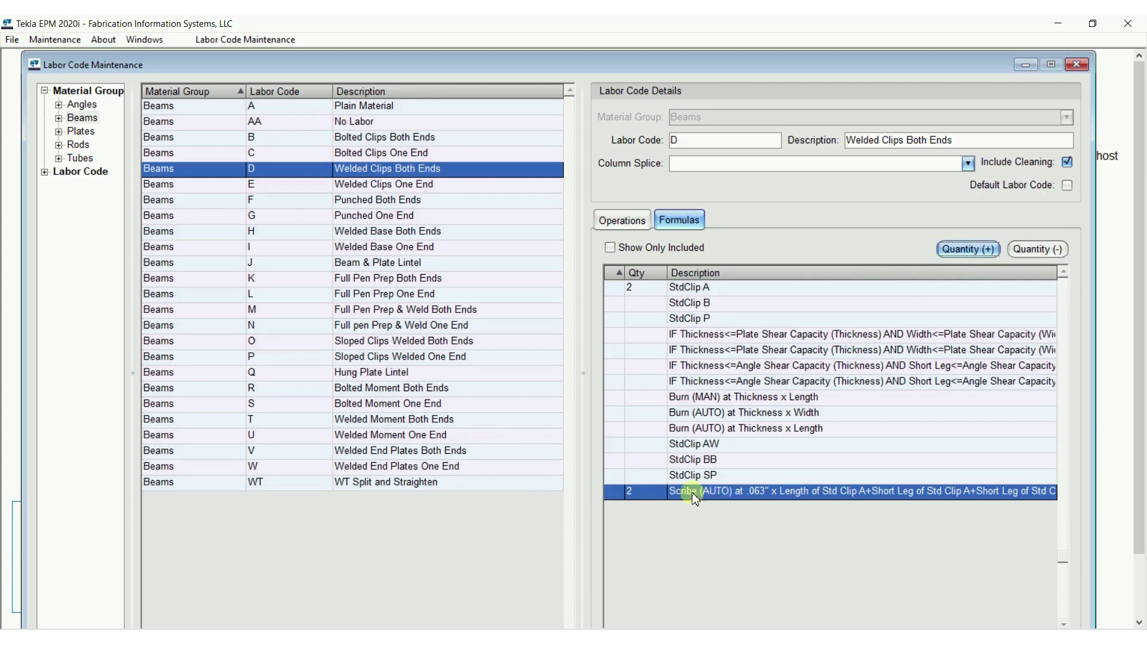
pyautogui.click(971, 248)
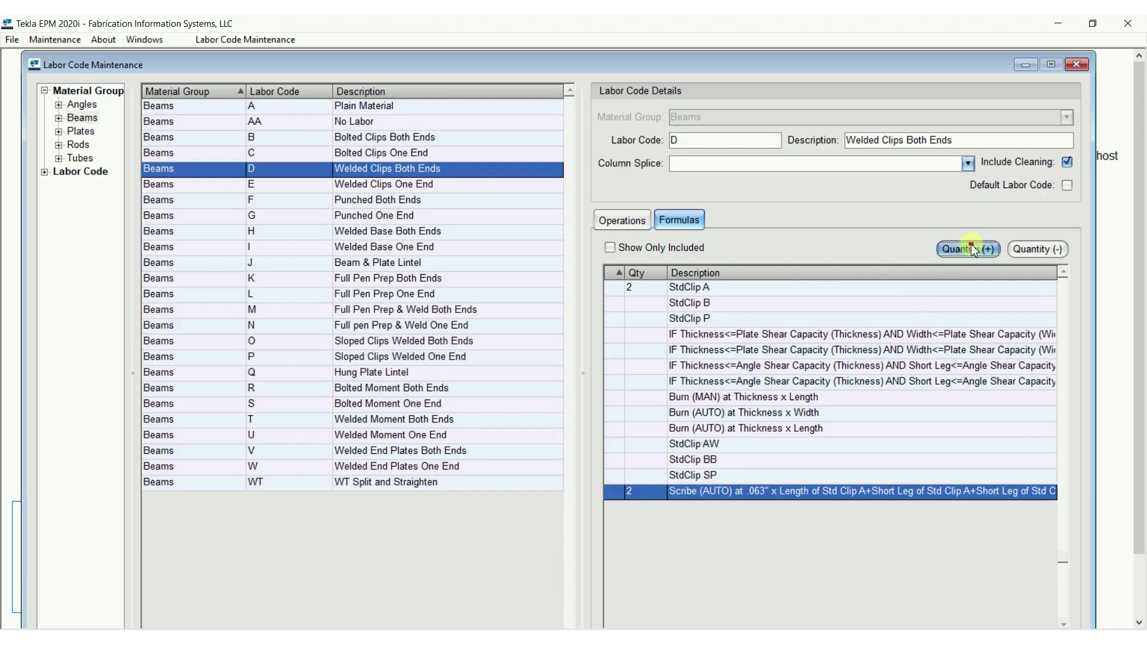
pyautogui.click(972, 249)
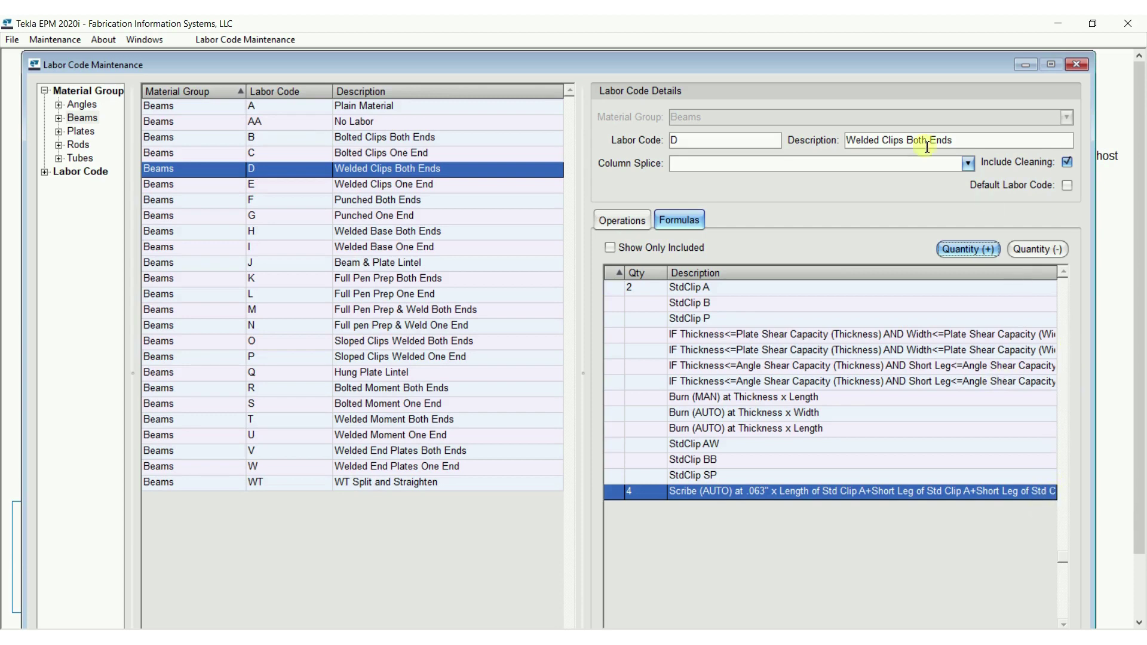
# Step: Save labor code D and restrict its formula list to only the included formulas
pyautogui.scroll(-2, 1140, 137)
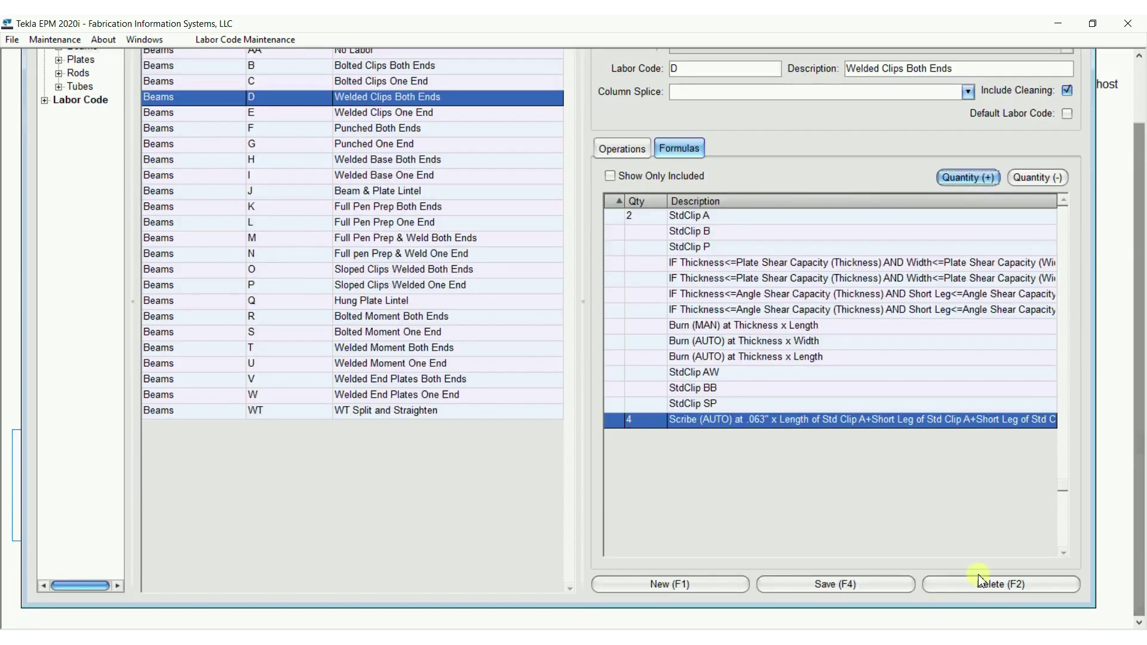
pyautogui.click(812, 583)
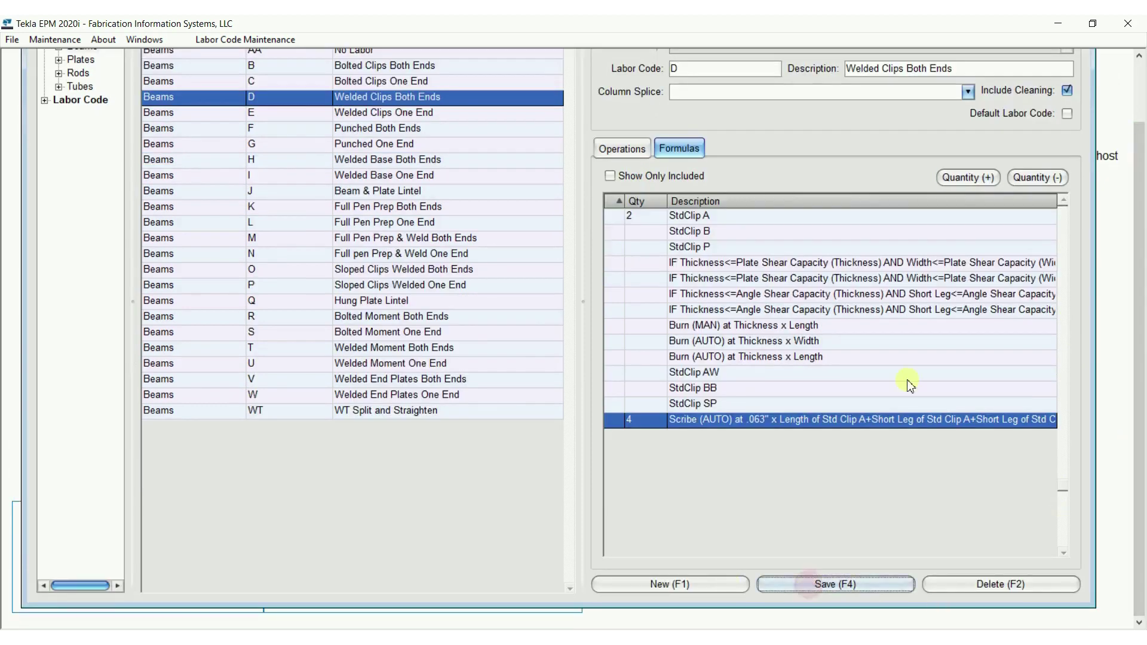
pyautogui.click(610, 176)
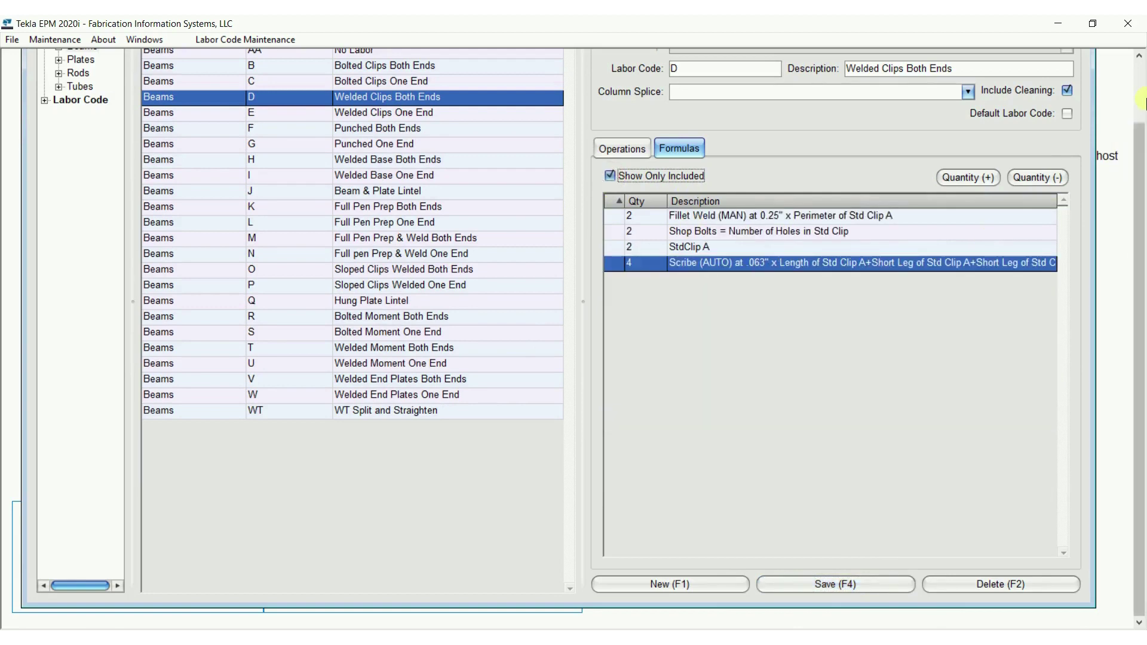
pyautogui.scroll(2, 1142, 101)
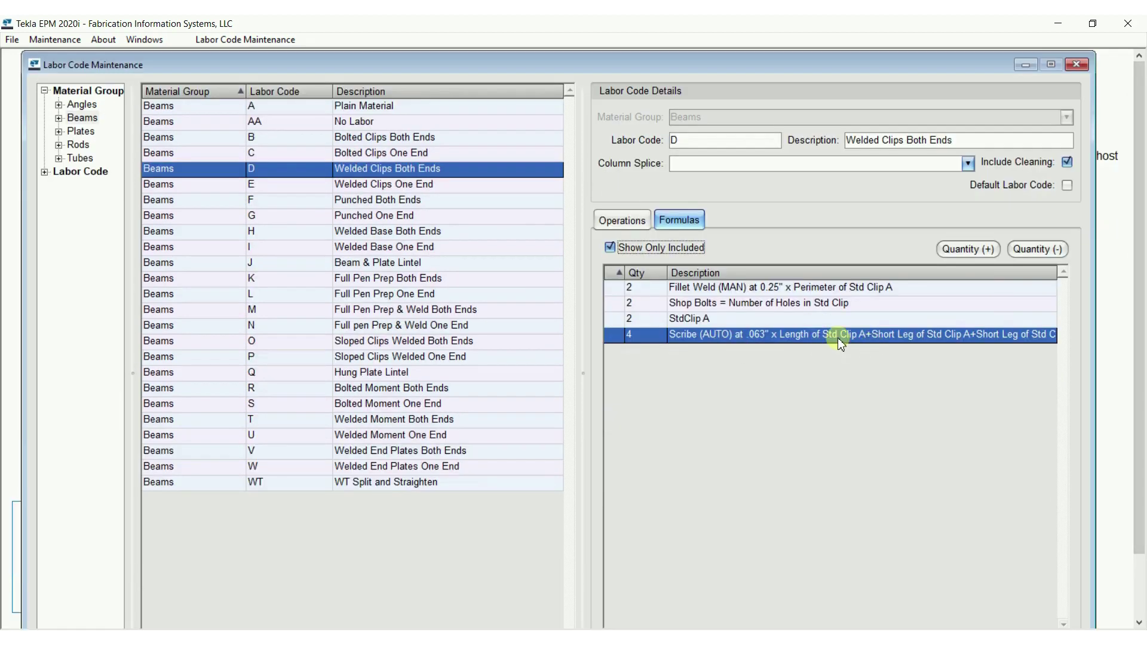